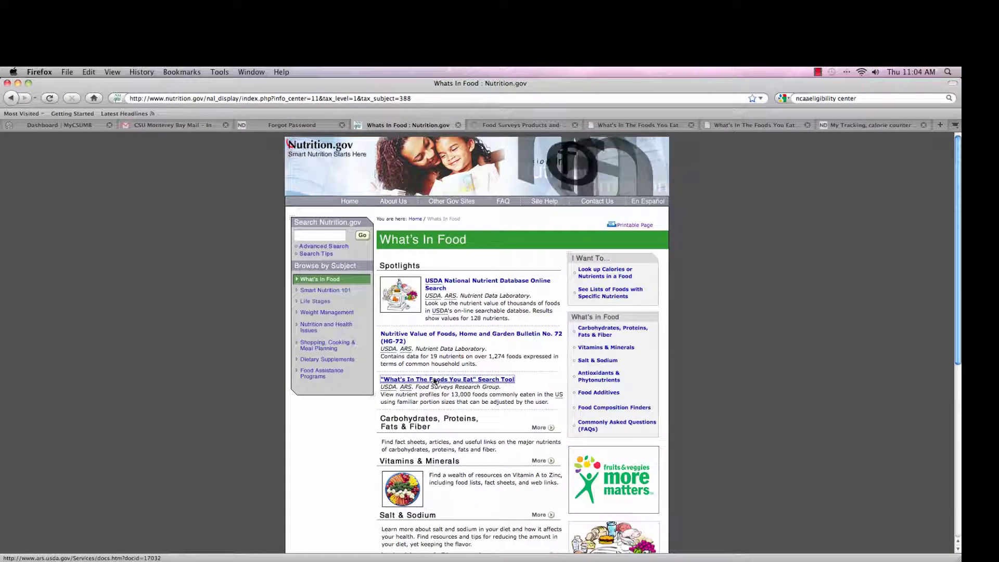
Step: Go from the Food Surveys Products page to the online What's In The Foods You Eat search tool
left_click(544, 126)
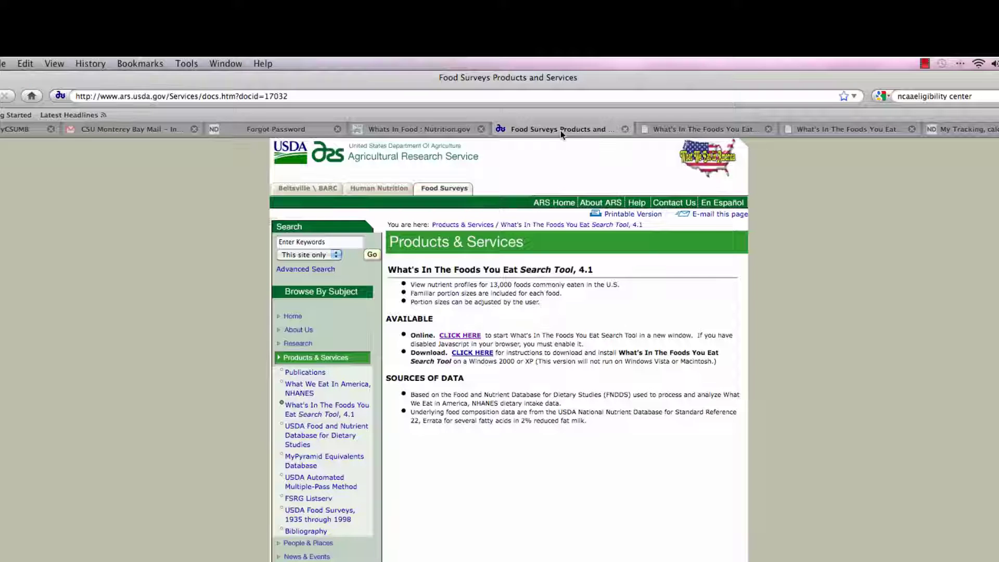
left_click(468, 335)
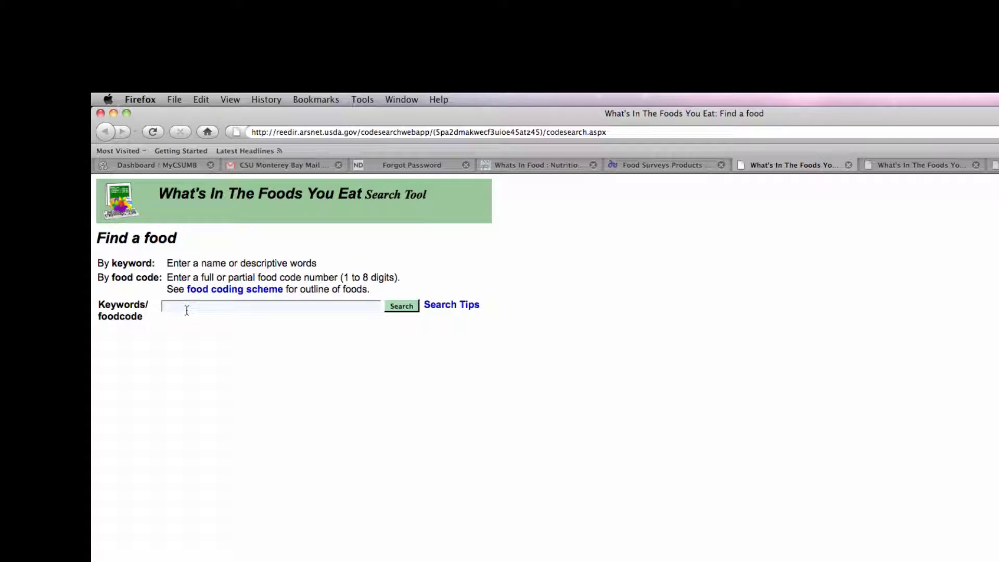
Step: Search the keyword 'raw apple' and open food code 63101000, Apple, raw
left_click(179, 308)
type("raw apple")
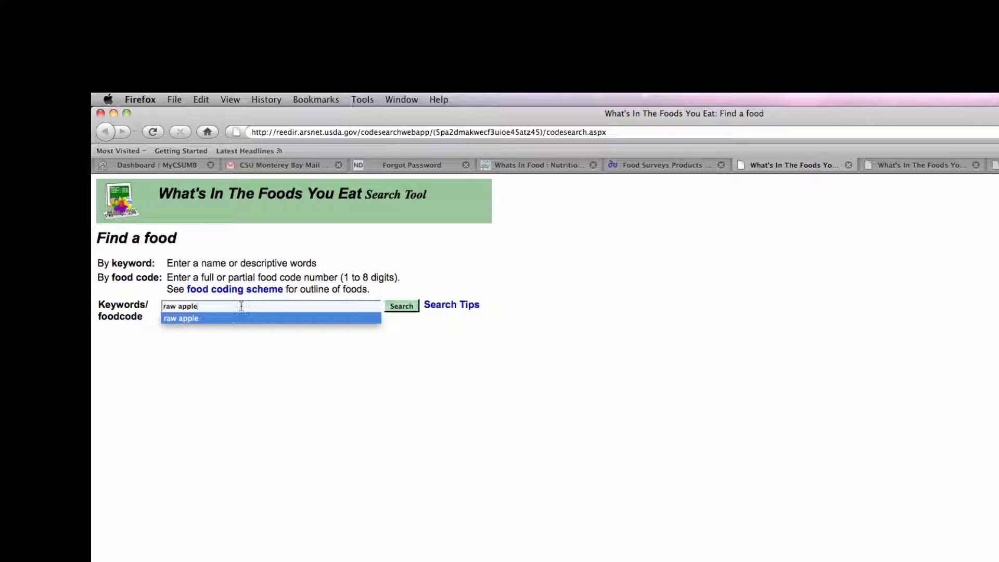
left_click(412, 307)
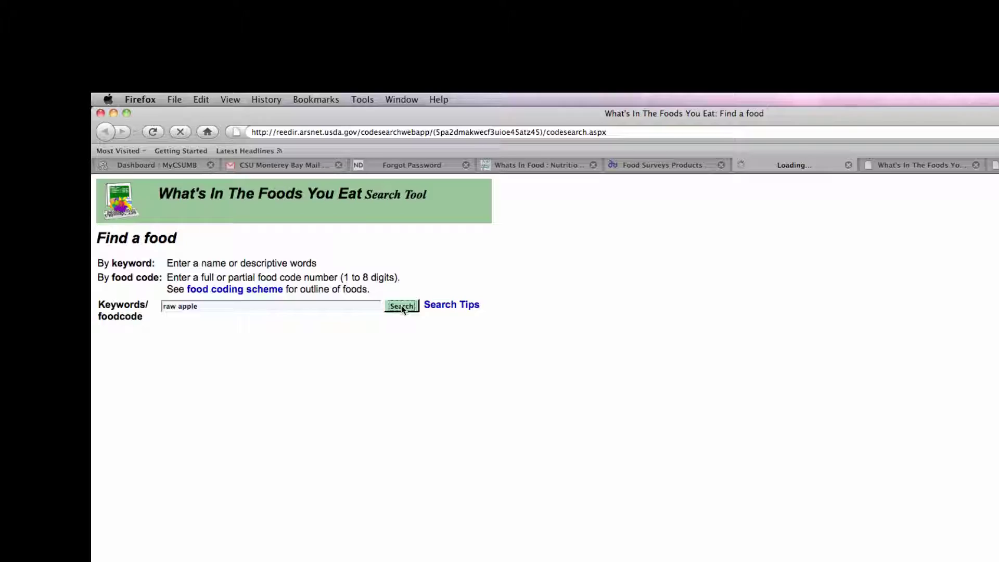
scroll(239, 316, "down", 5)
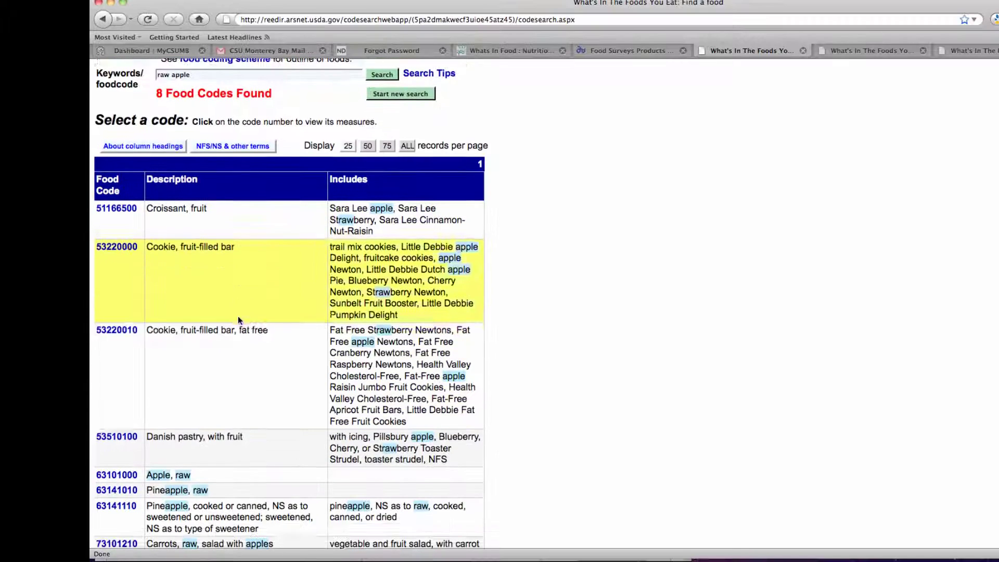
scroll(239, 319, "down", 1)
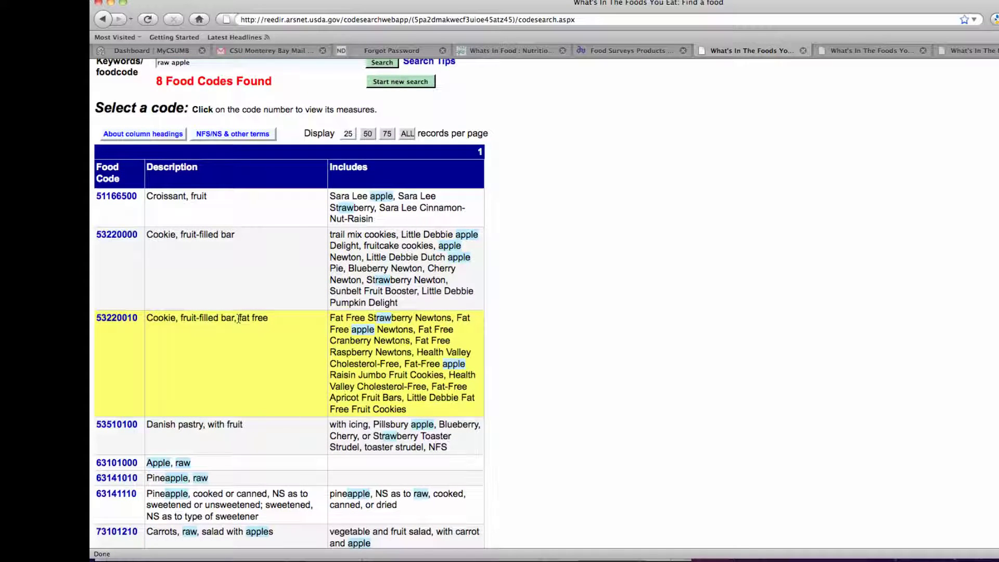
scroll(257, 319, "down", 3)
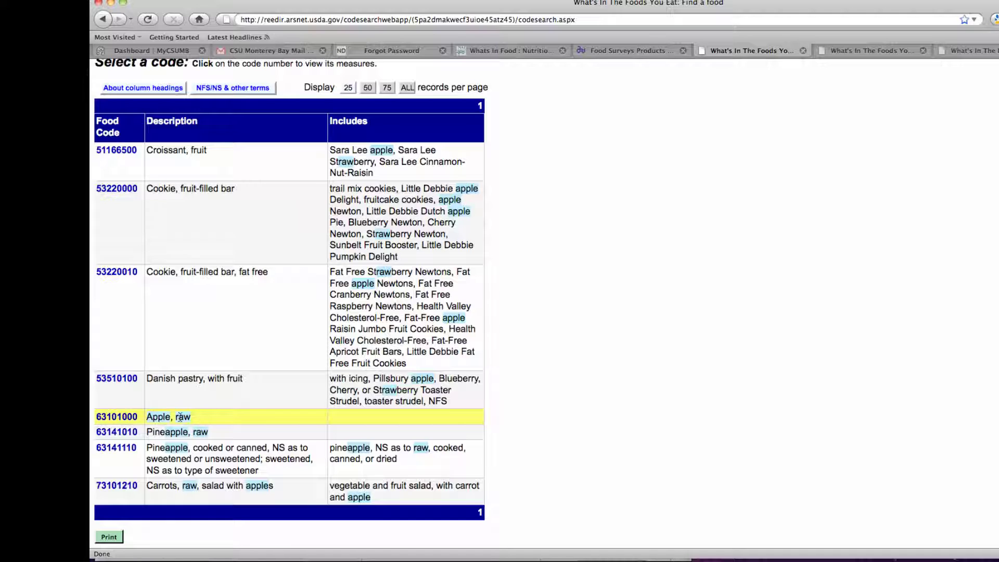
left_click(114, 420)
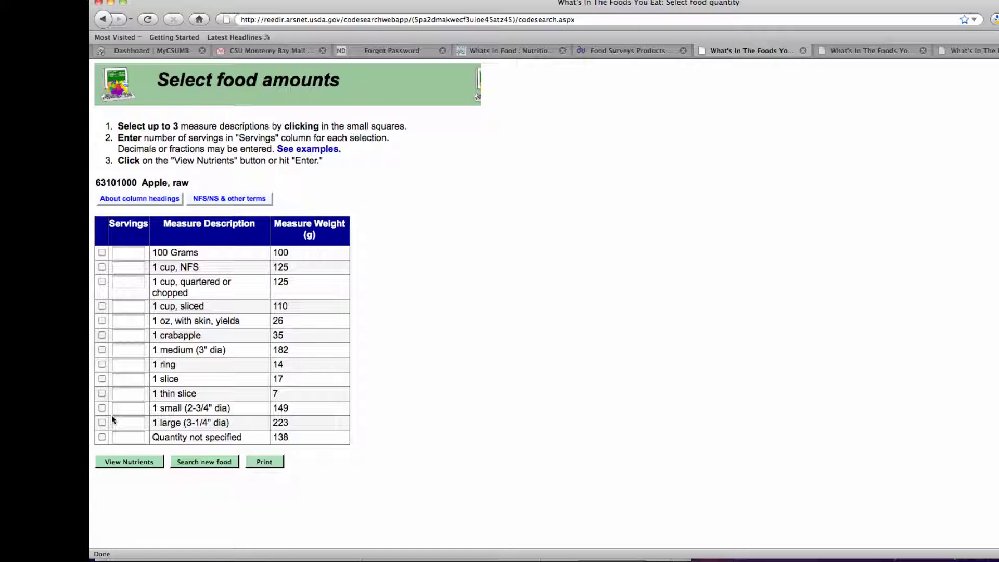
Step: View nutrients for 1 serving of a medium 3" raw apple, 182g and 95 kcal
left_click(132, 354)
type("1")
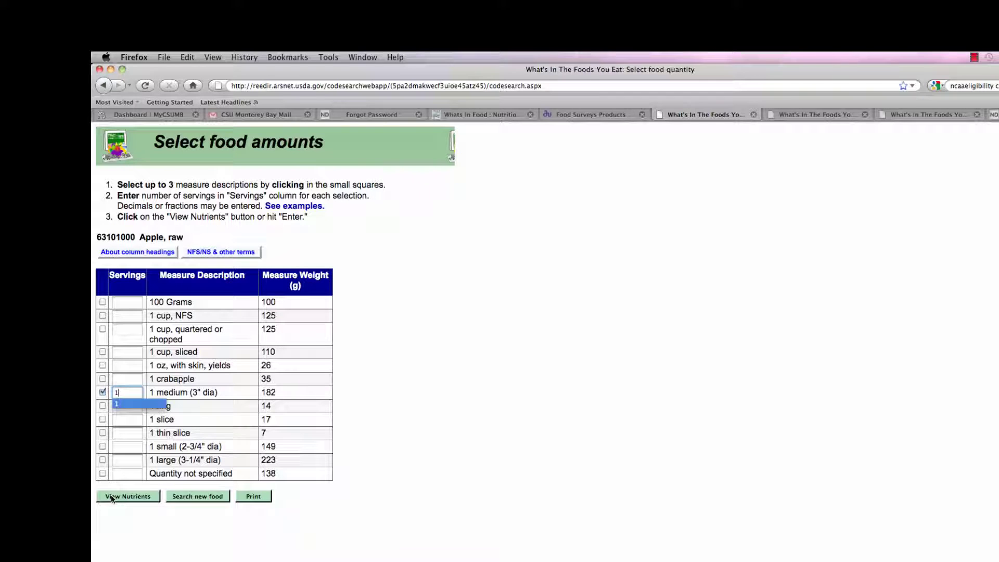
left_click(120, 498)
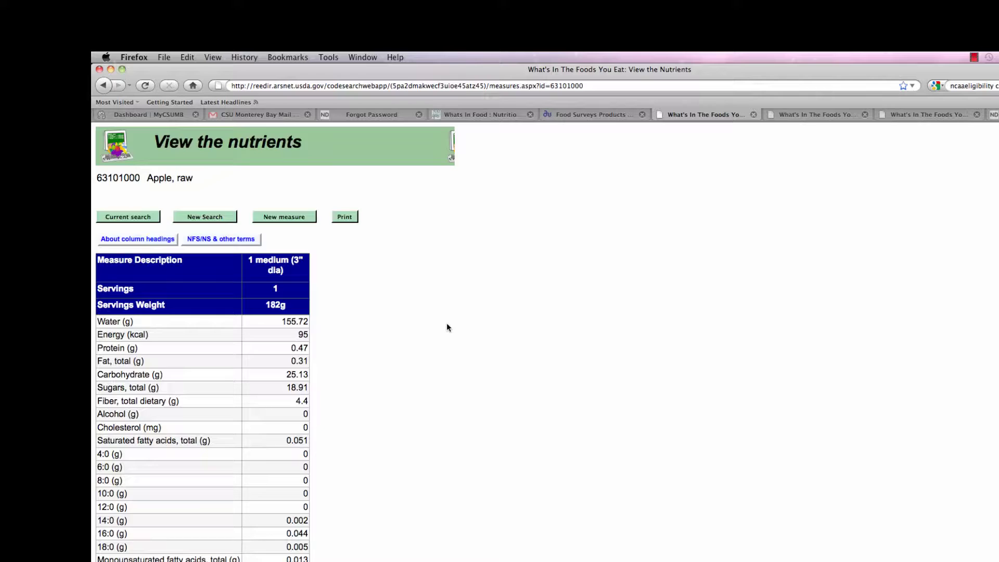
scroll(448, 327, "down", 10)
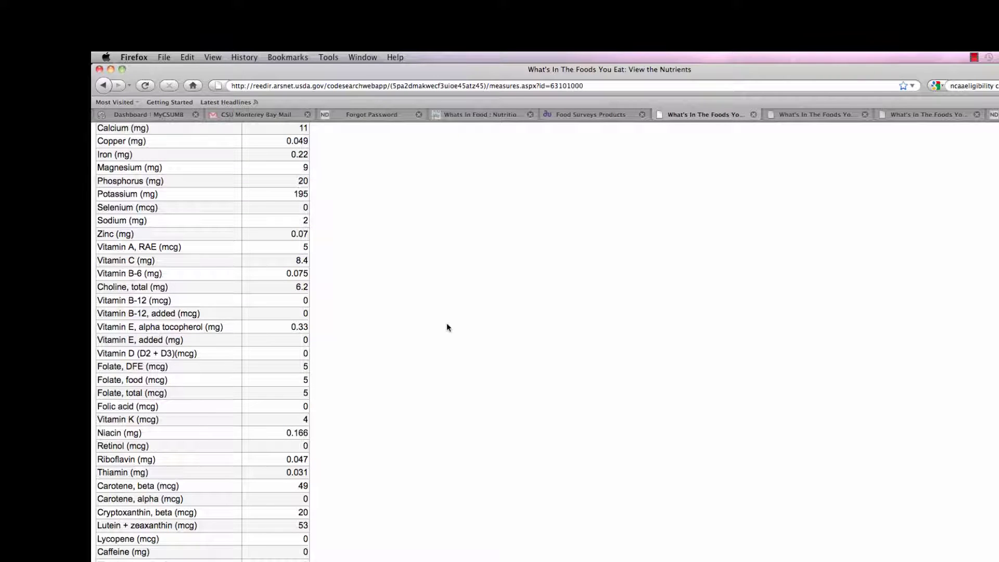
scroll(369, 491, "up", 10)
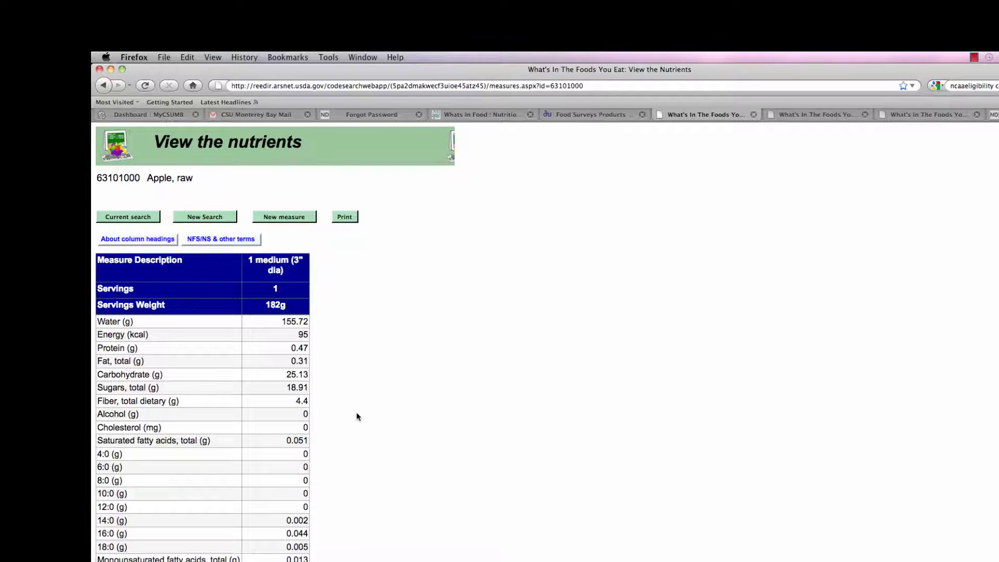
scroll(357, 417, "down", 20)
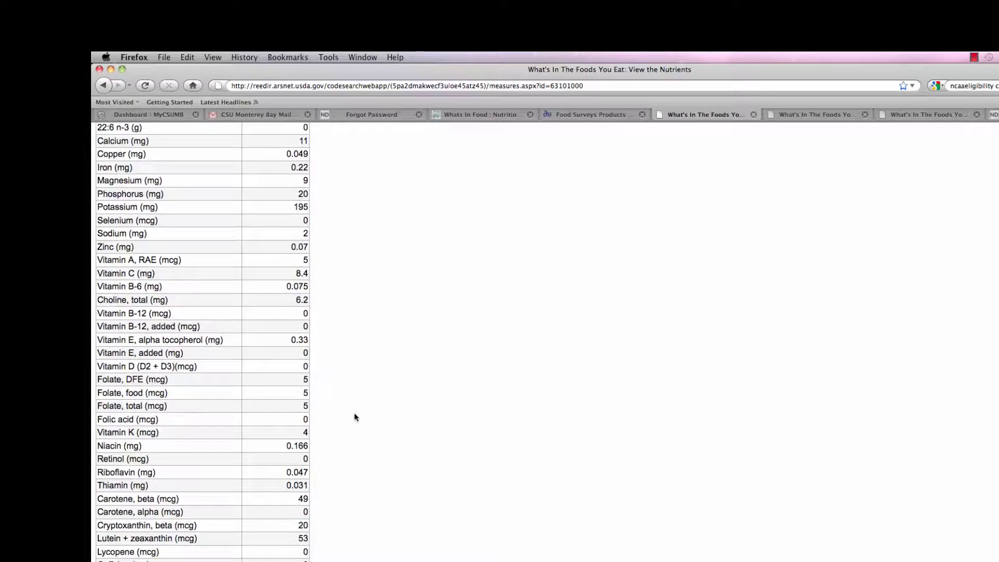
scroll(356, 416, "up", 20)
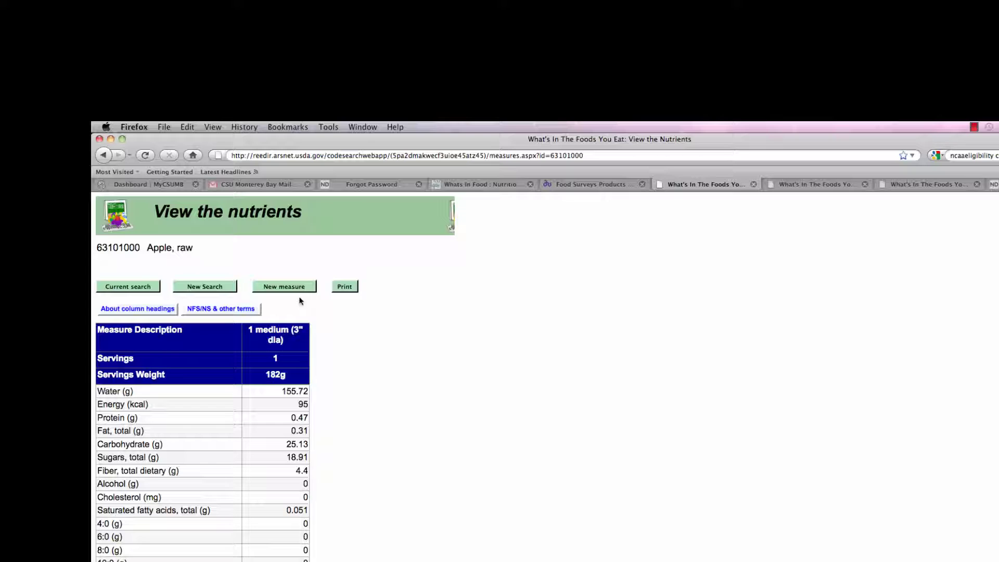
Step: Switch to the saved raw apple page, then minimize Firefox and select the raw apple_files folder
left_click(164, 127)
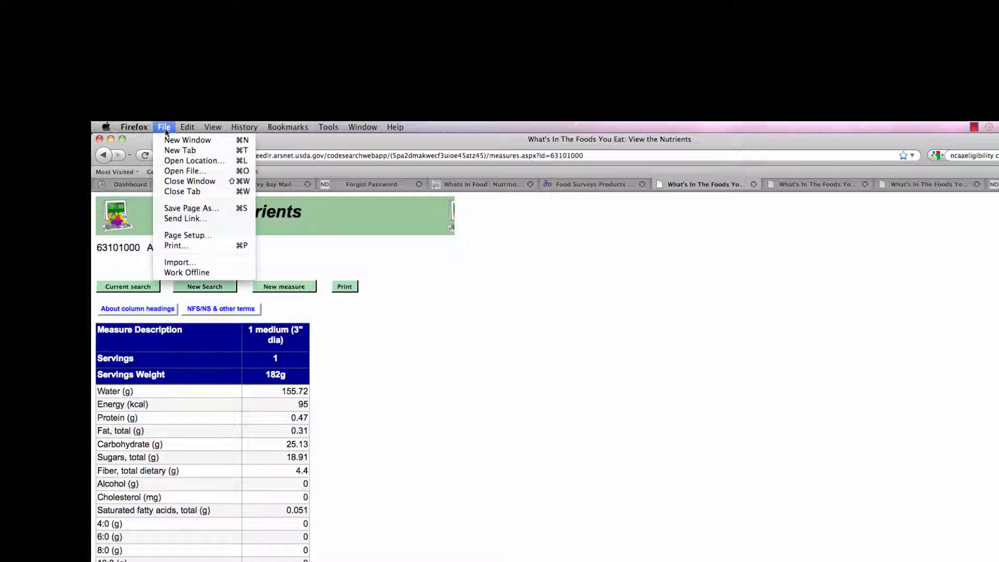
left_click(548, 388)
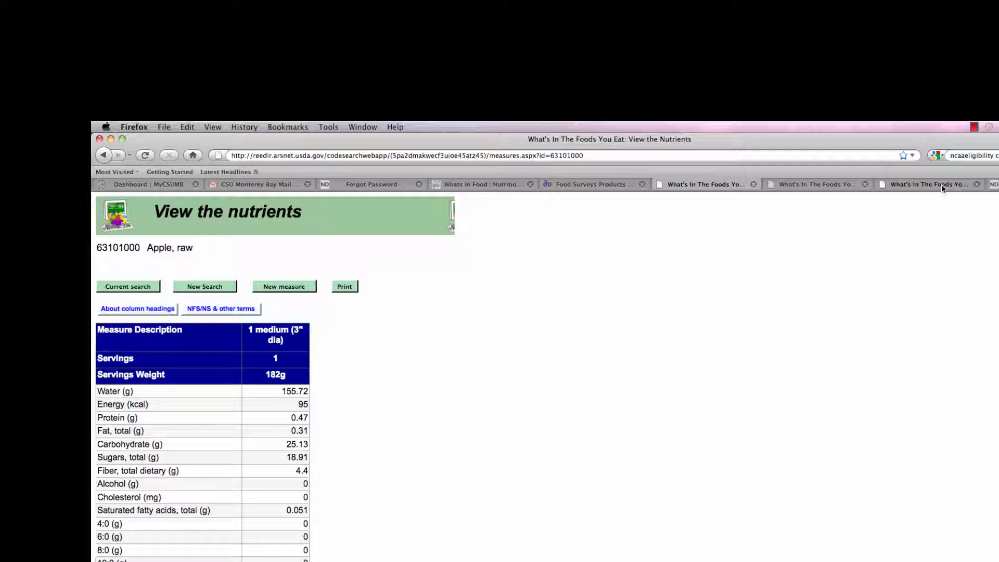
left_click(851, 185)
left_click(901, 184)
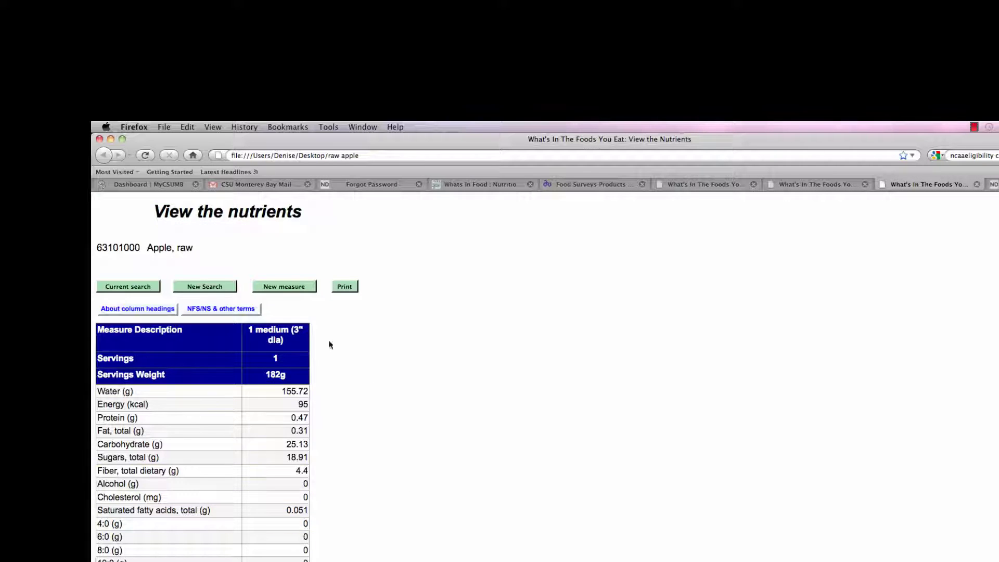
left_click(110, 139)
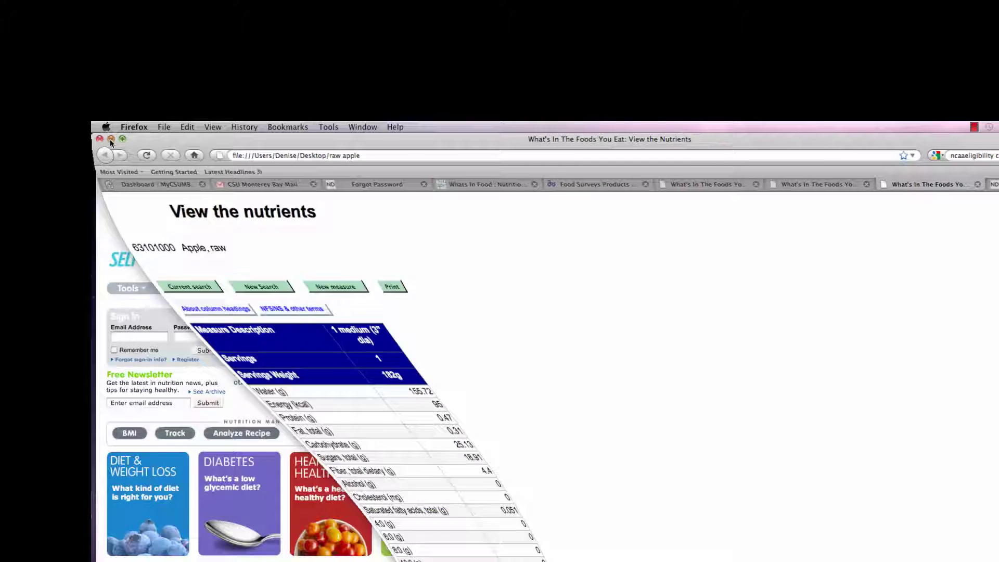
left_click(862, 285)
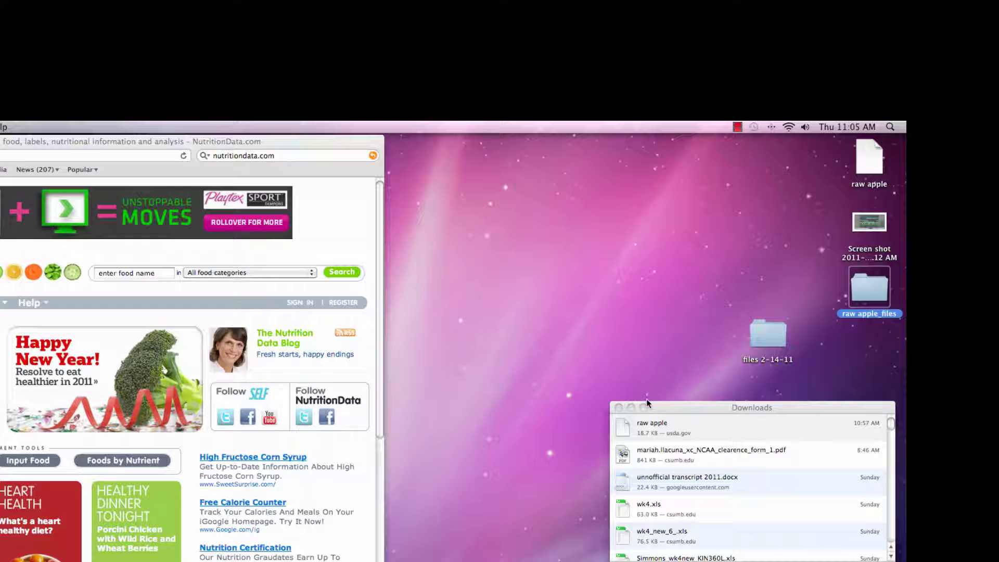
Step: Open the downloaded raw apple page, review its nutrients, then go to NutritionData's My Tracking
double_click(632, 425)
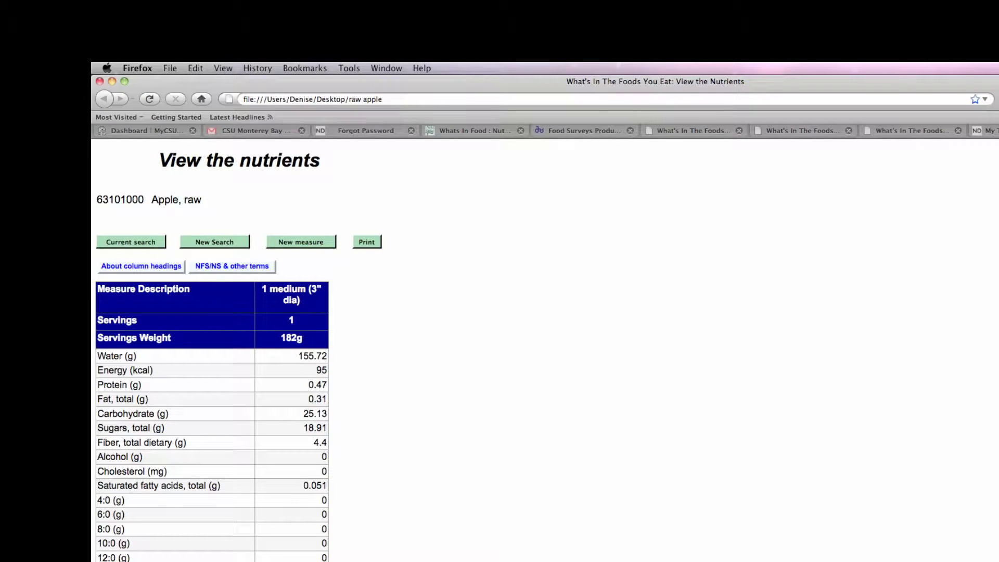
scroll(212, 350, "down", 10)
scroll(212, 350, "up", 3)
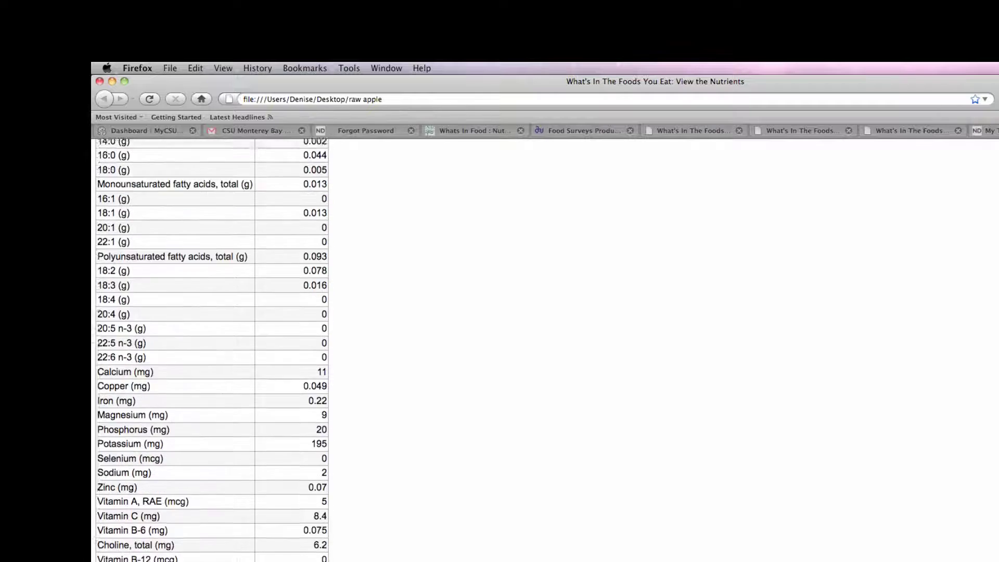
scroll(780, 406, "down", 3)
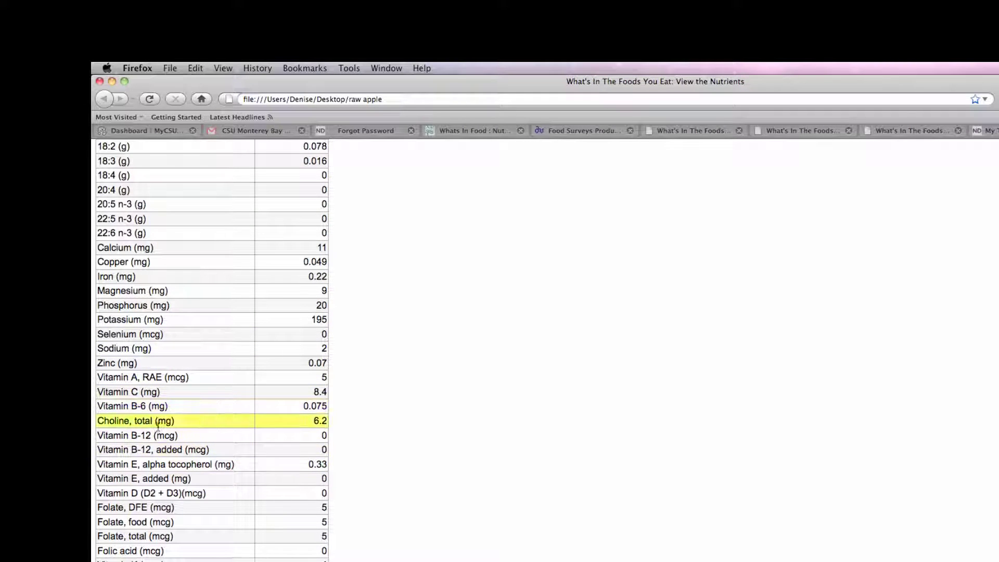
scroll(641, 437, "up", 15)
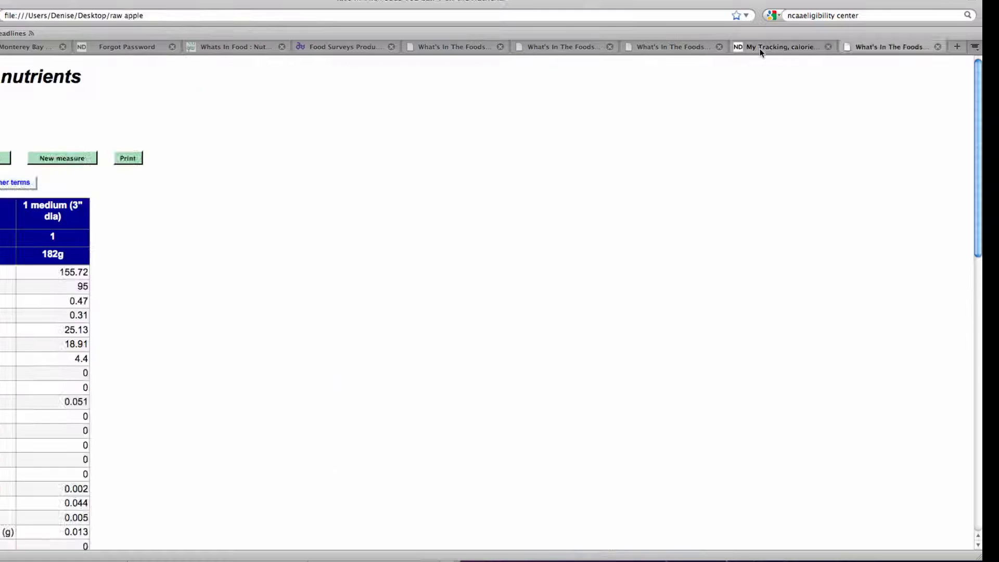
left_click(998, 132)
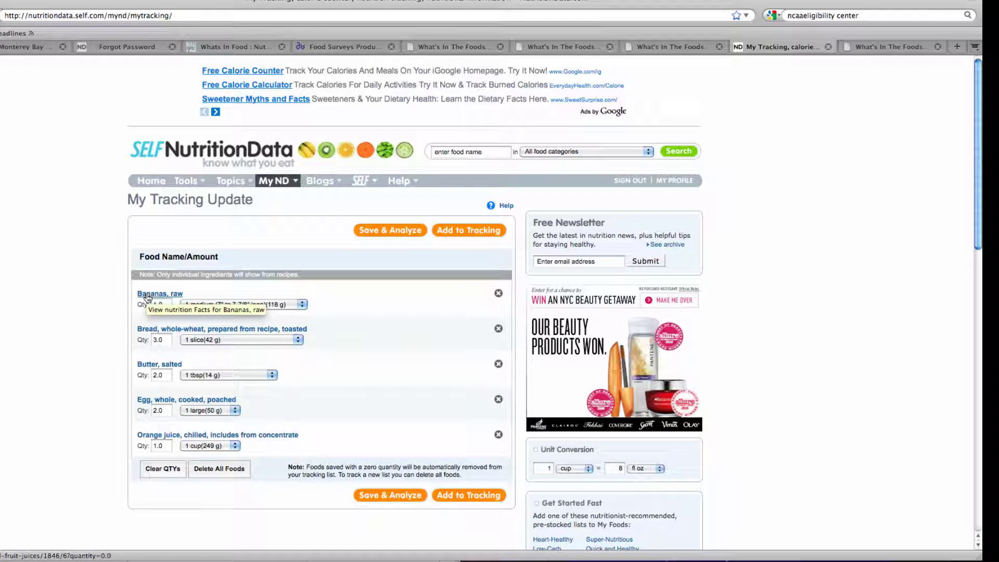
Step: Open the Bananas, raw nutrition facts and scroll through to the Minerals and Other tables
left_click(148, 295)
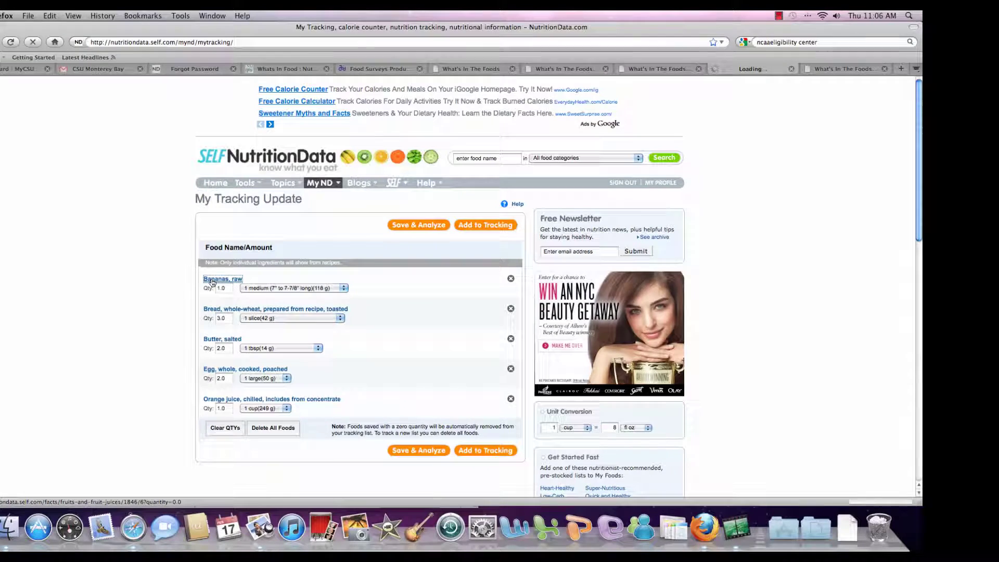
scroll(917, 185, "down", 3)
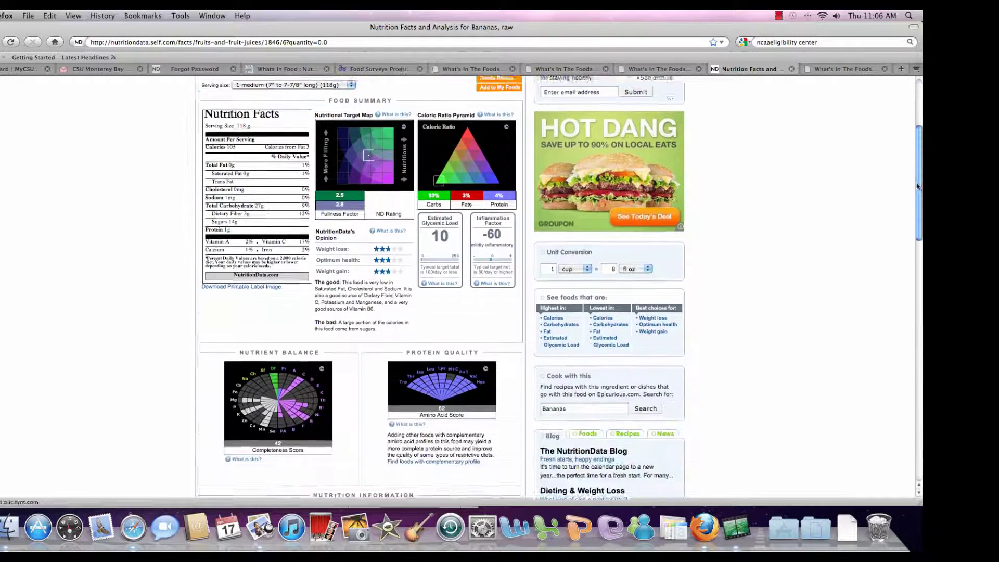
left_click_drag(917, 186, 919, 243)
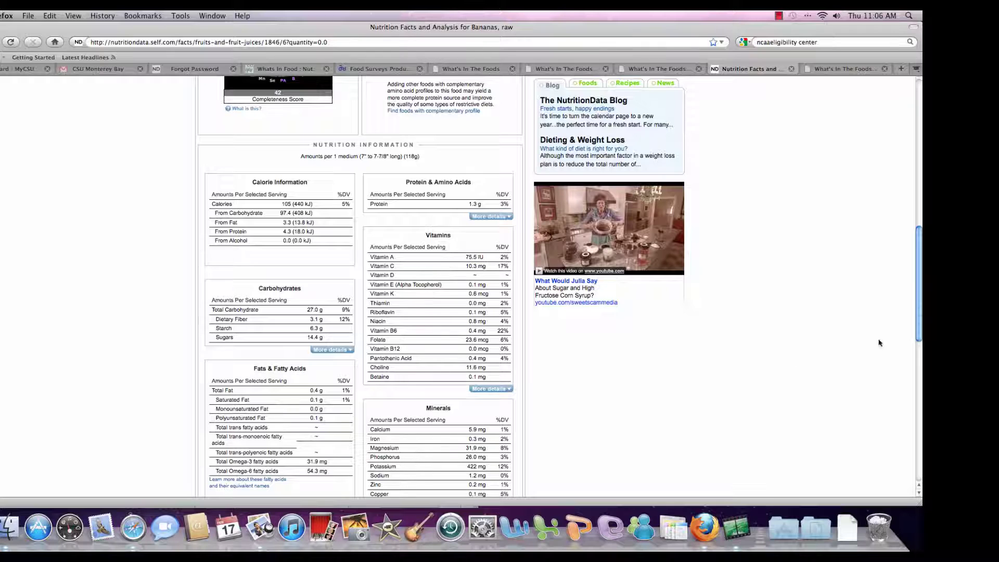
left_click_drag(920, 314, 920, 223)
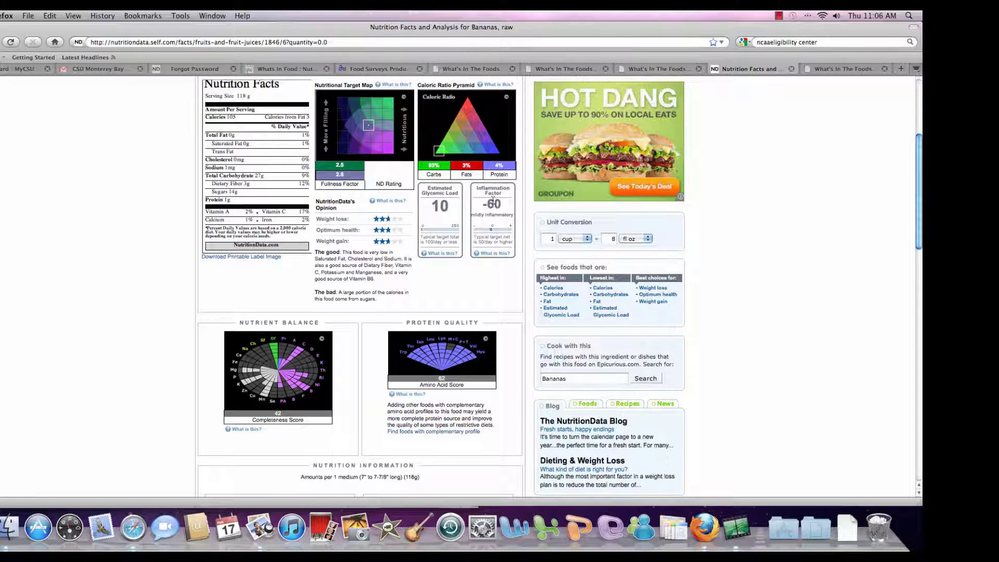
left_click_drag(919, 193, 918, 320)
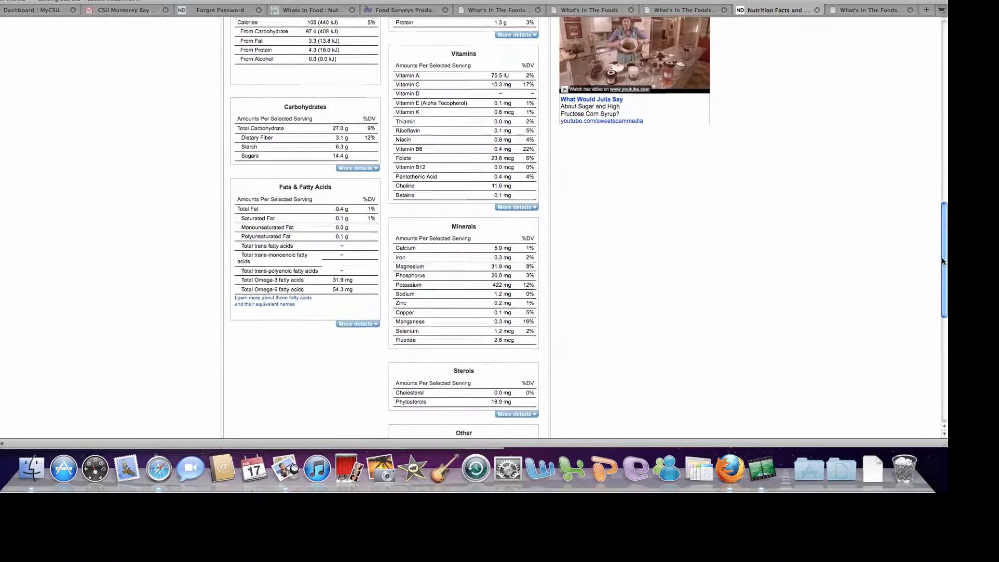
left_click_drag(943, 261, 944, 300)
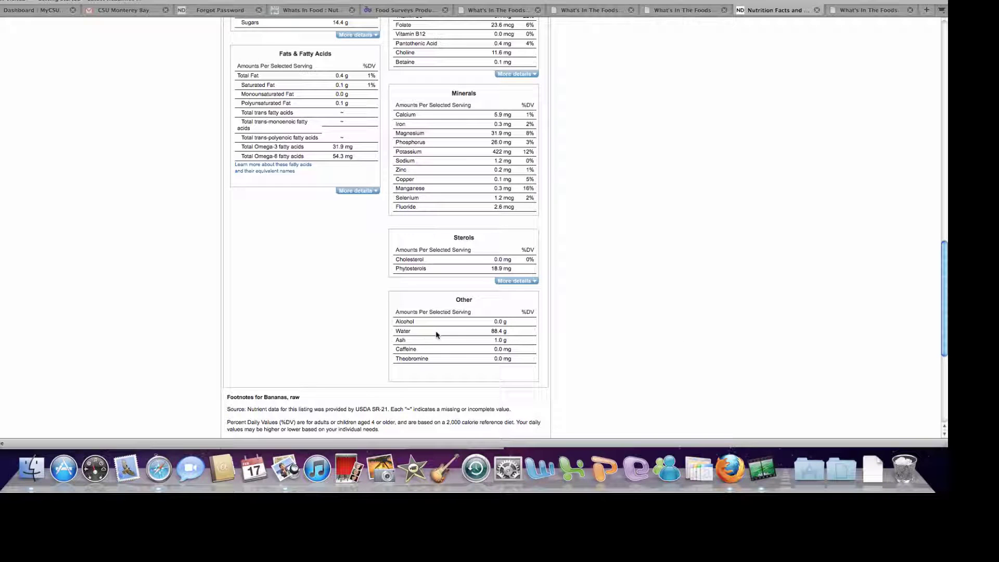
left_click_drag(945, 333, 661, 112)
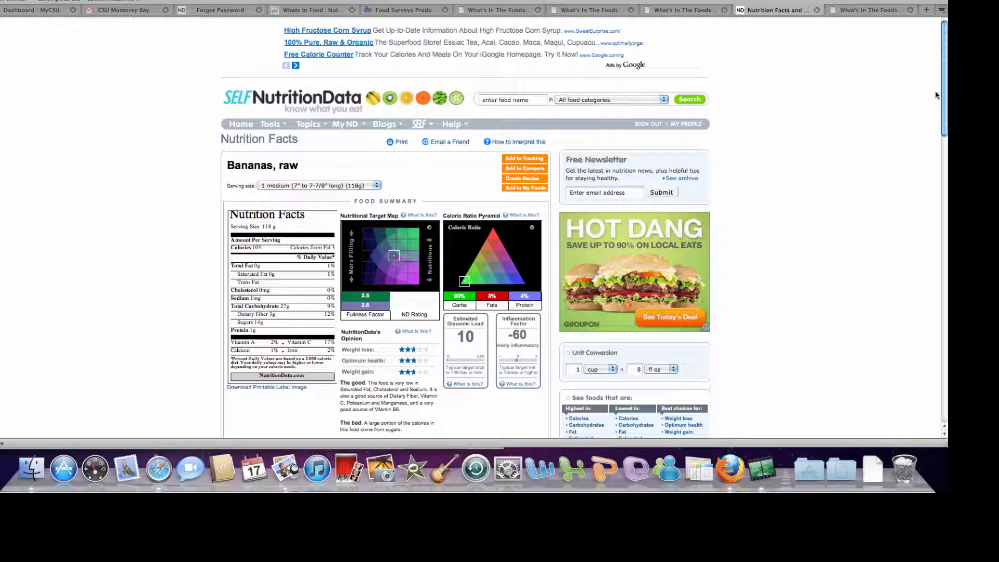
mouse_move(945, 67)
left_mouse_down()
mouse_move(946, 165)
mouse_move(946, 59)
left_mouse_up()
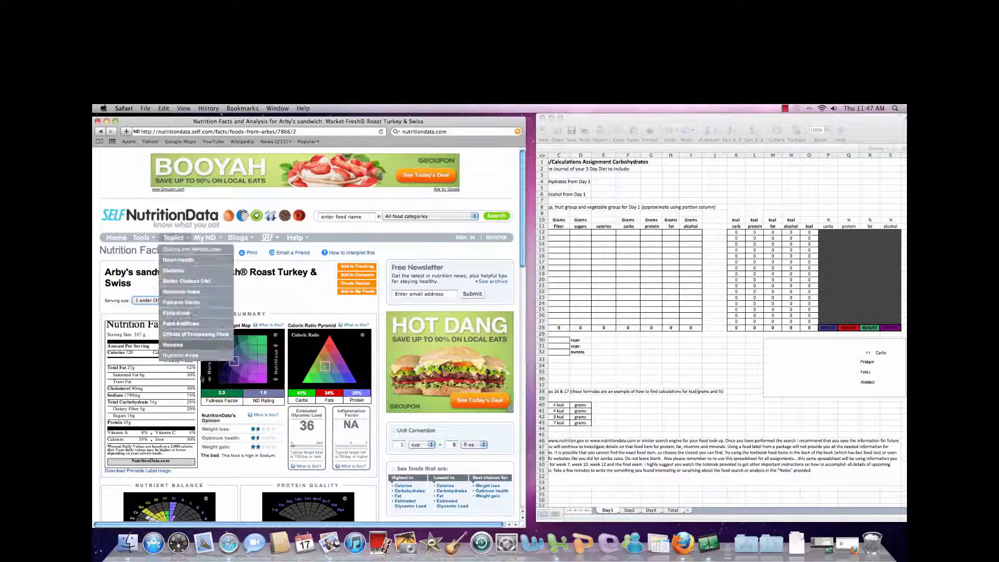
mouse_move(524, 159)
left_mouse_down()
mouse_move(520, 337)
mouse_move(518, 158)
left_mouse_up()
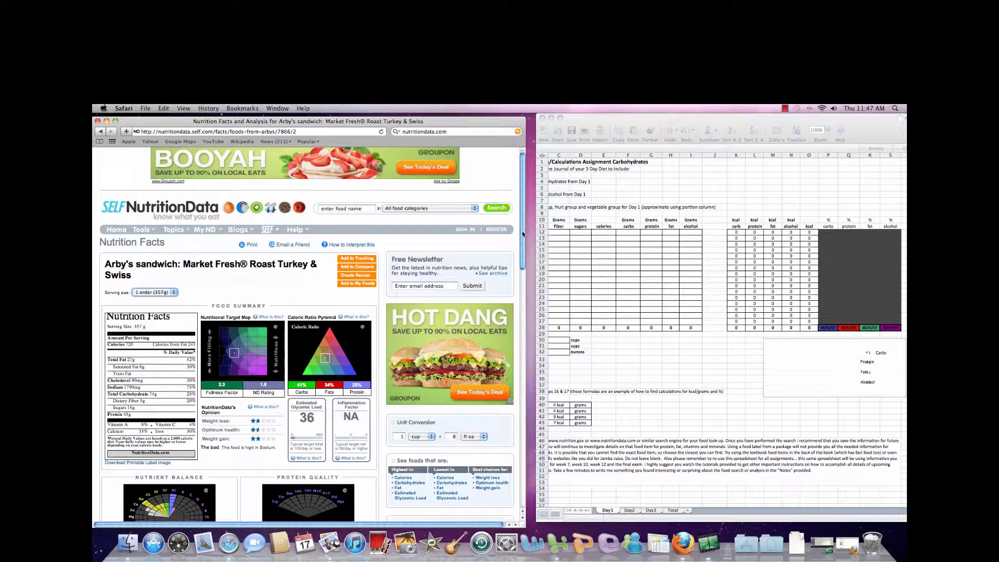
scroll(521, 231, "down", 3)
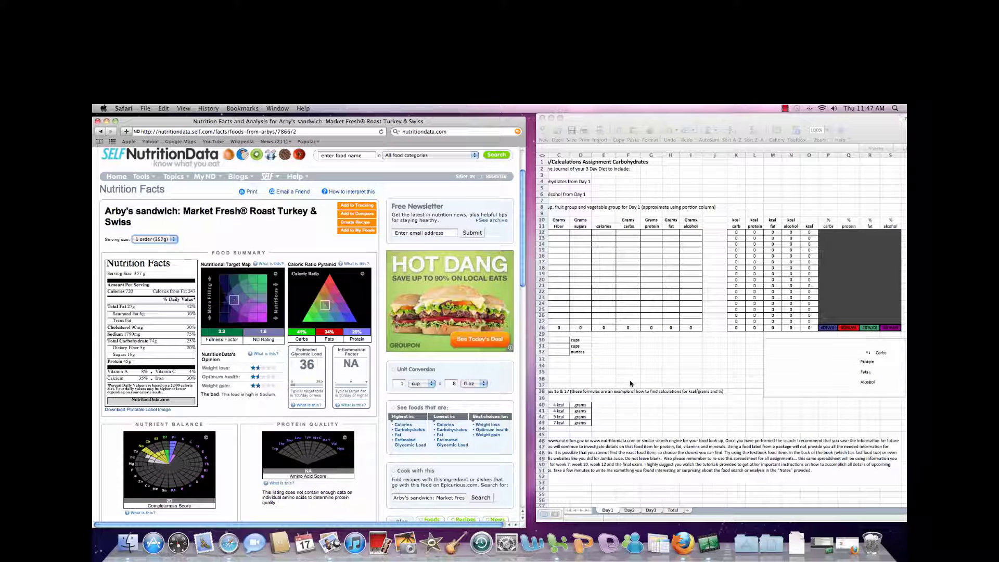
left_click(699, 122)
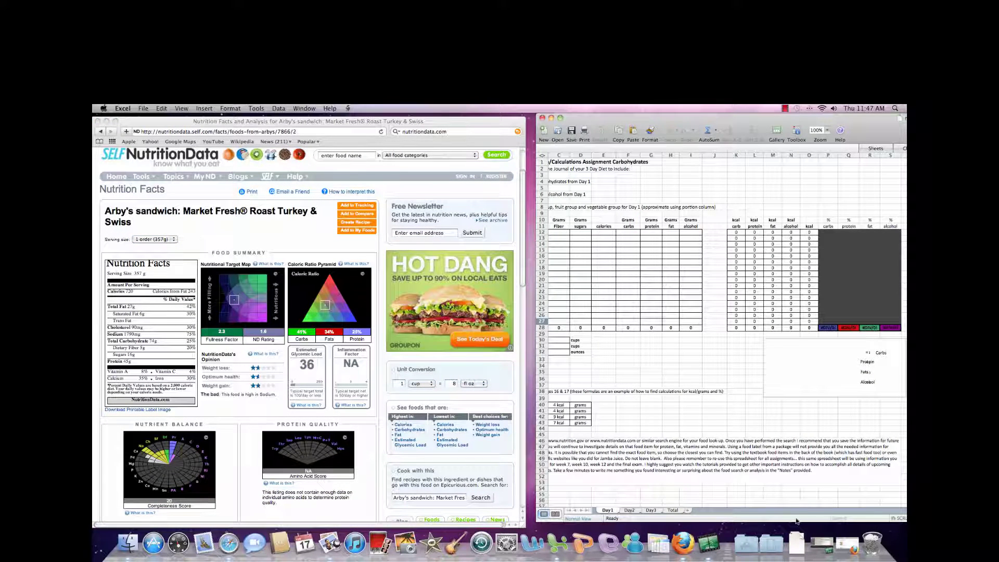
left_click(151, 132)
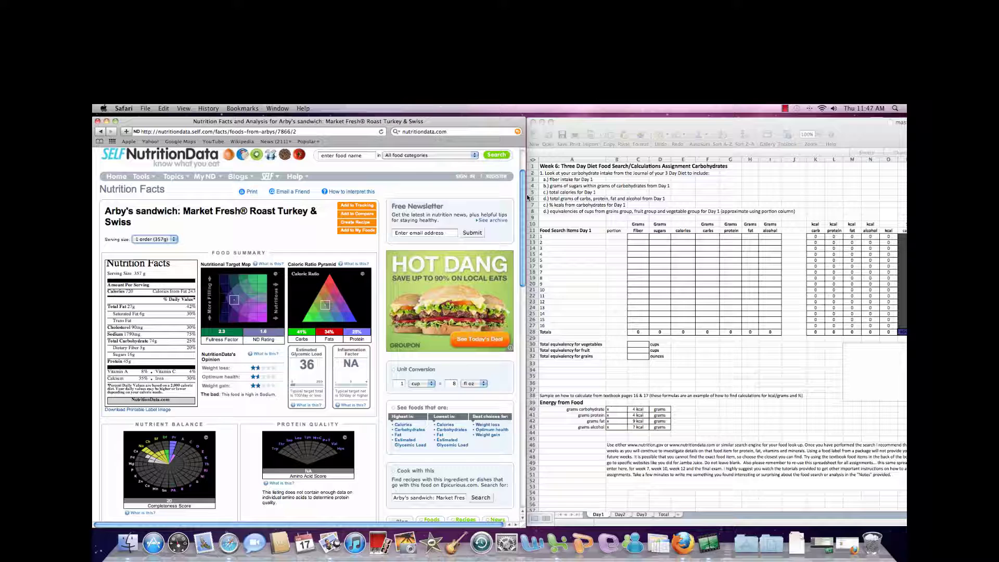
Step: Enter 'turkey sandwich' in A12 with the portion '1 reg' in B12
left_click(551, 237)
left_click(547, 238)
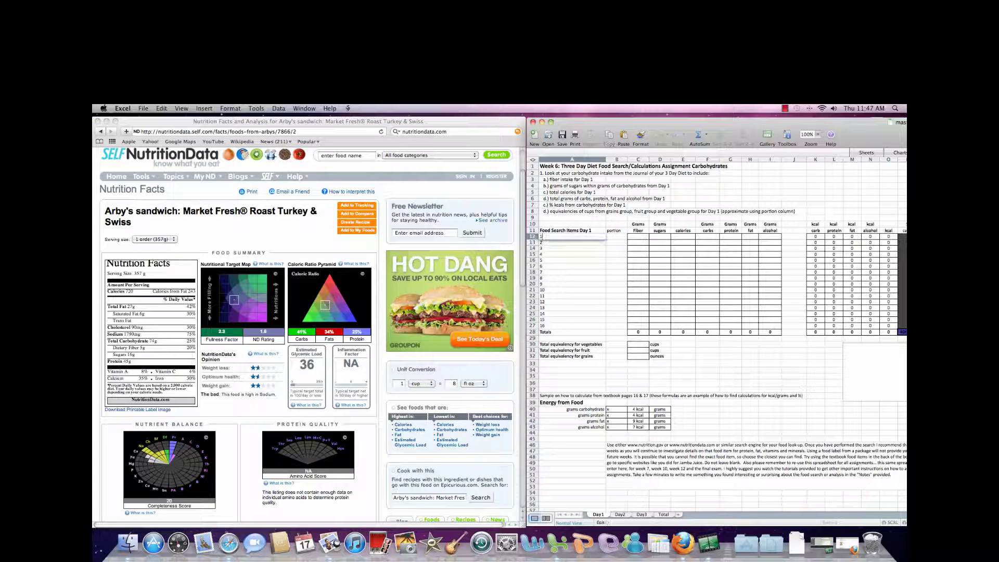
type("turkey sandwich")
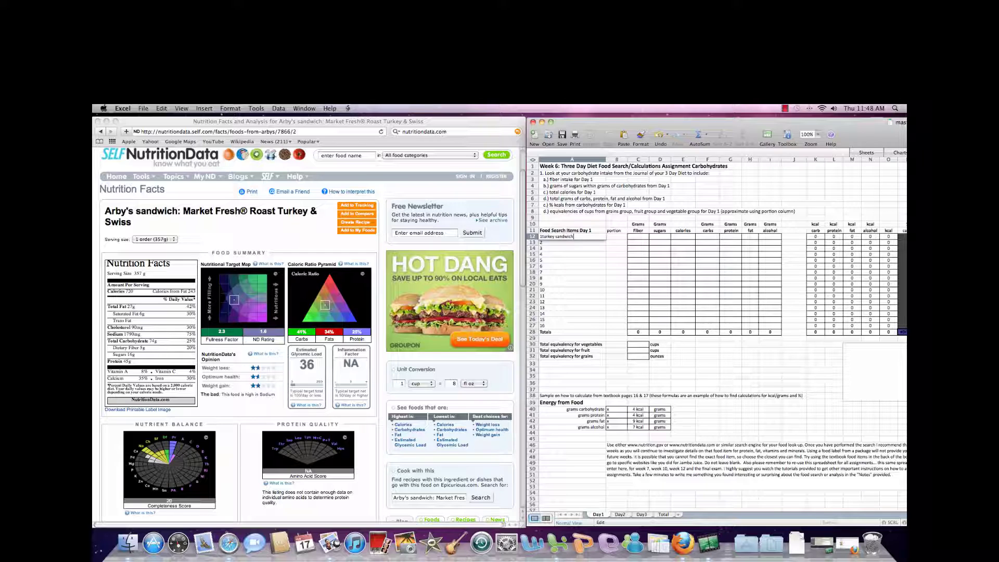
key("Tab")
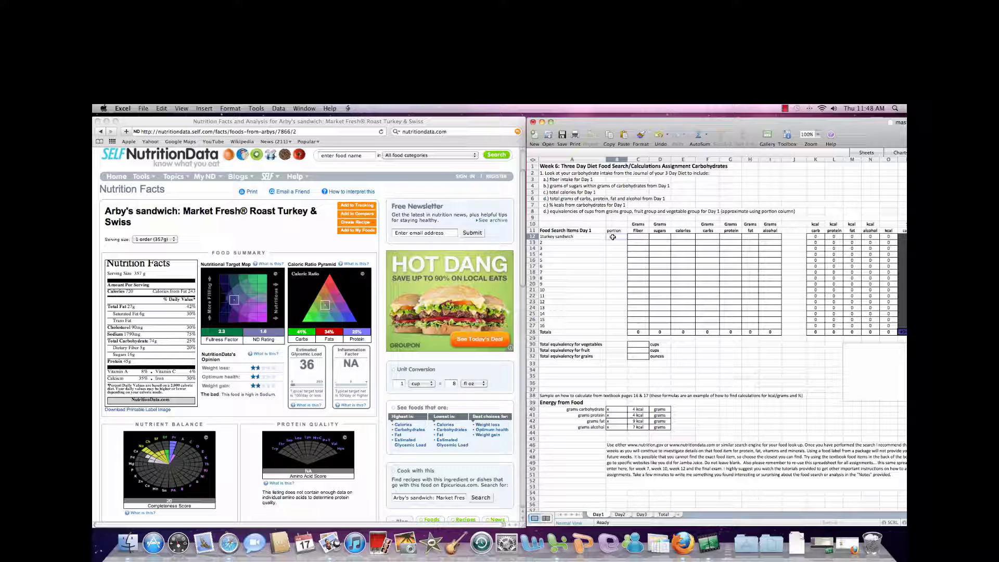
type("1 reg")
key("Tab")
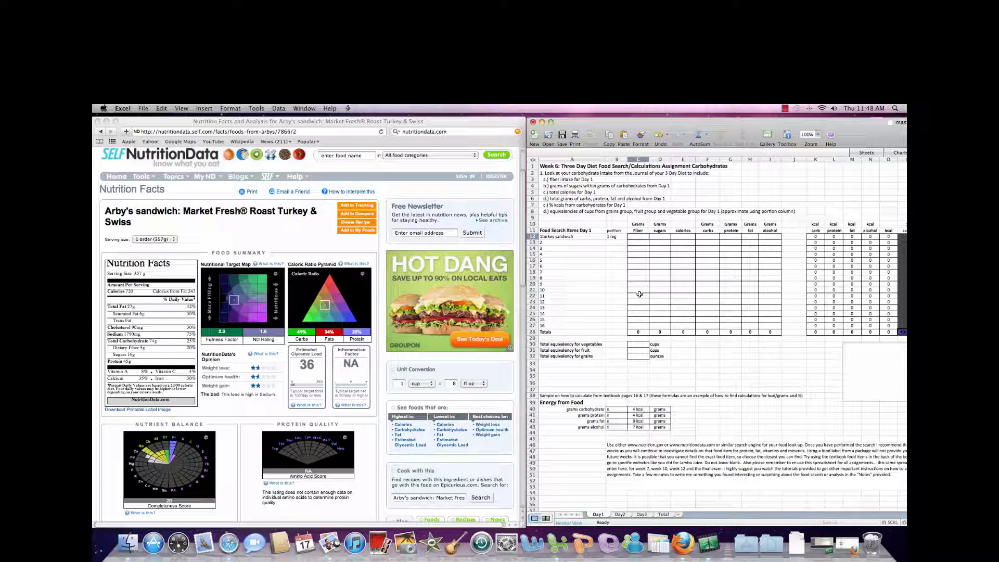
Step: Enter the sandwich's 5 g fiber, 16 g sugars and 720 calories
type("5")
key("Tab")
type("16")
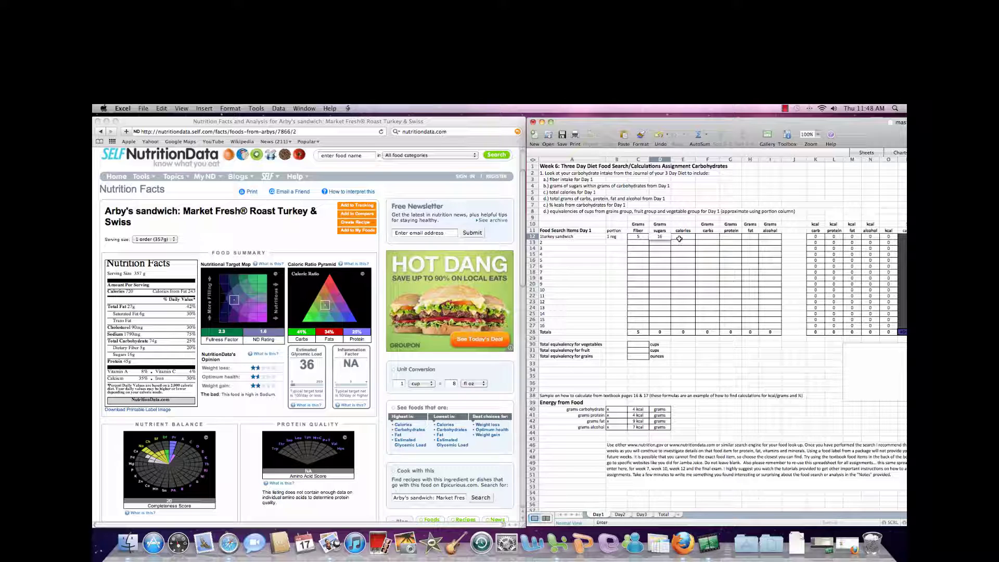
left_click(682, 236)
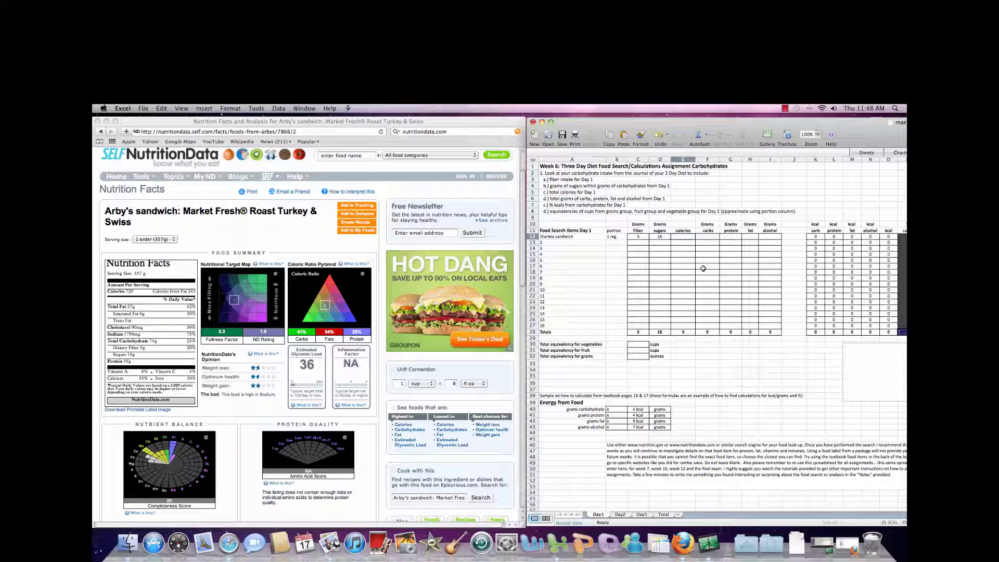
type("72")
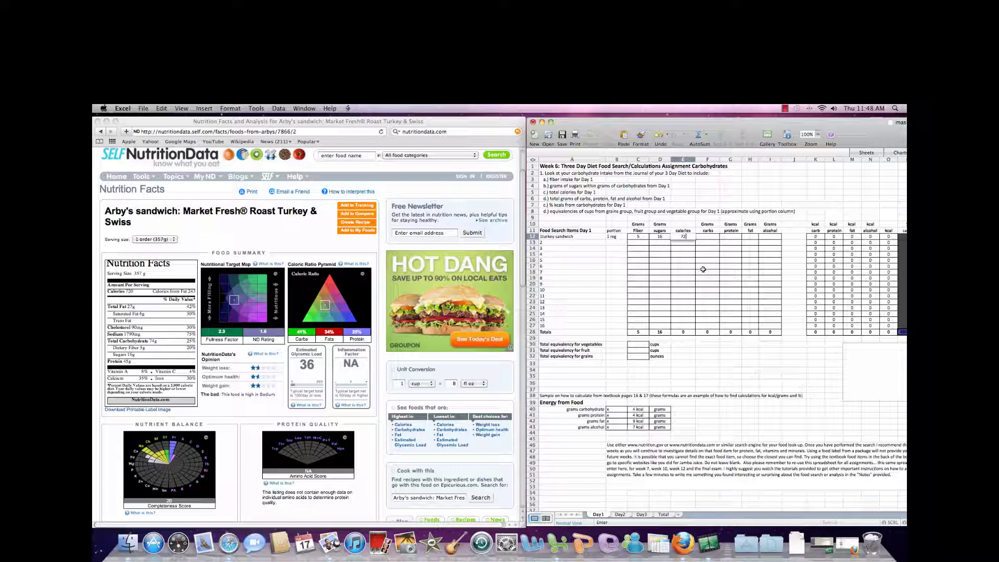
type("0")
left_click(706, 237)
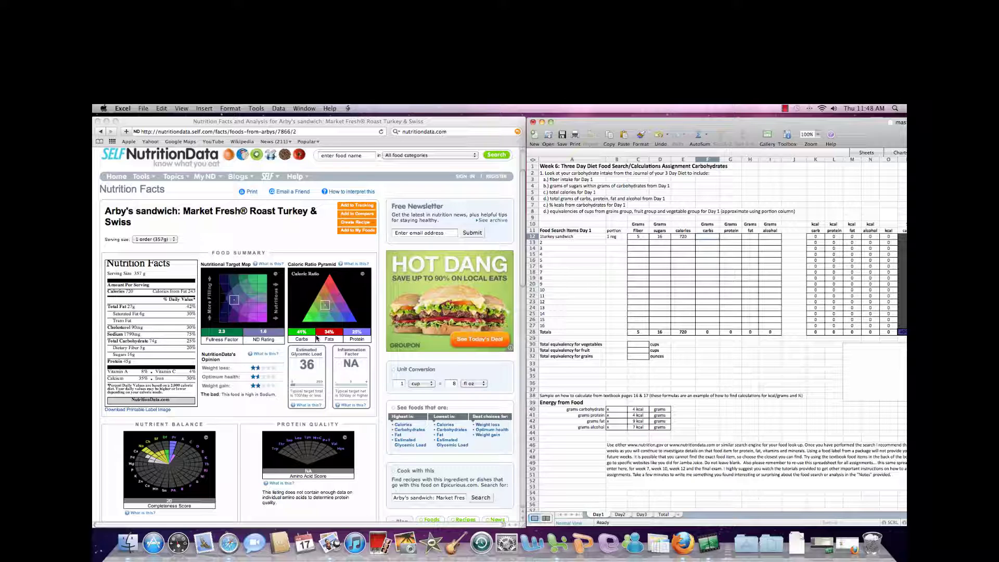
Step: Enter 74 g carbs, 45 g protein, 27 g fat and 0 g alcohol for the sandwich
type("74")
left_click(730, 237)
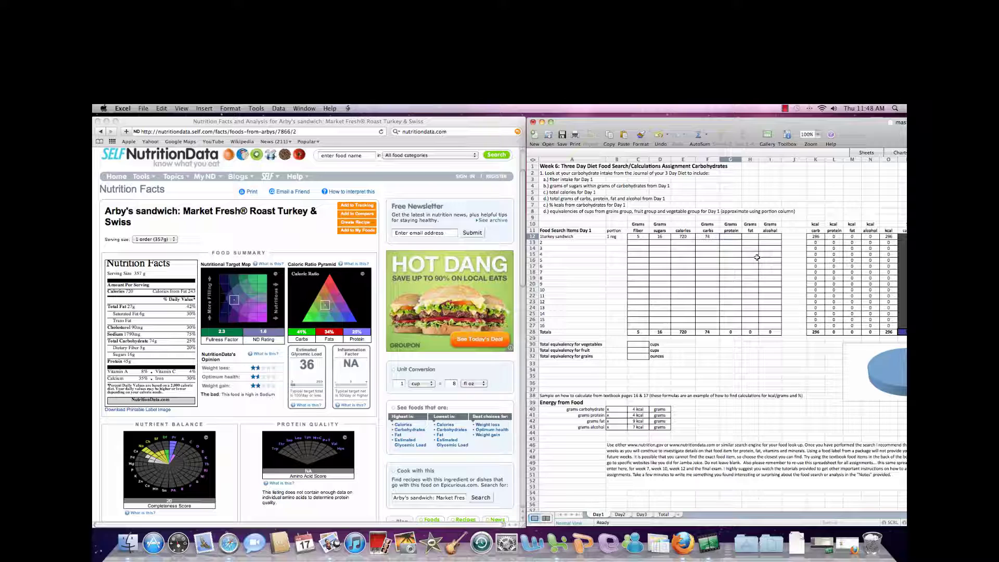
type("45")
left_click(750, 237)
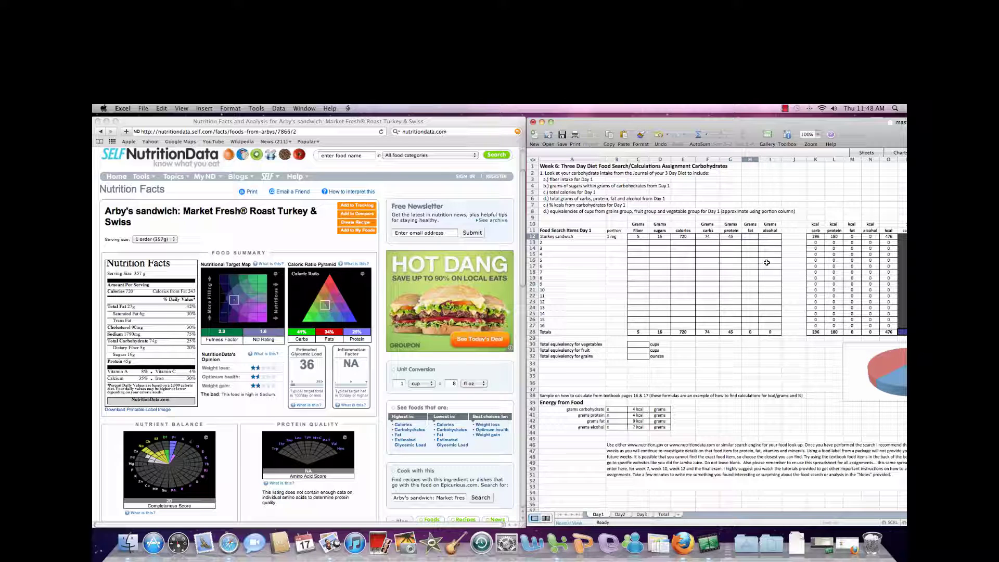
type("27")
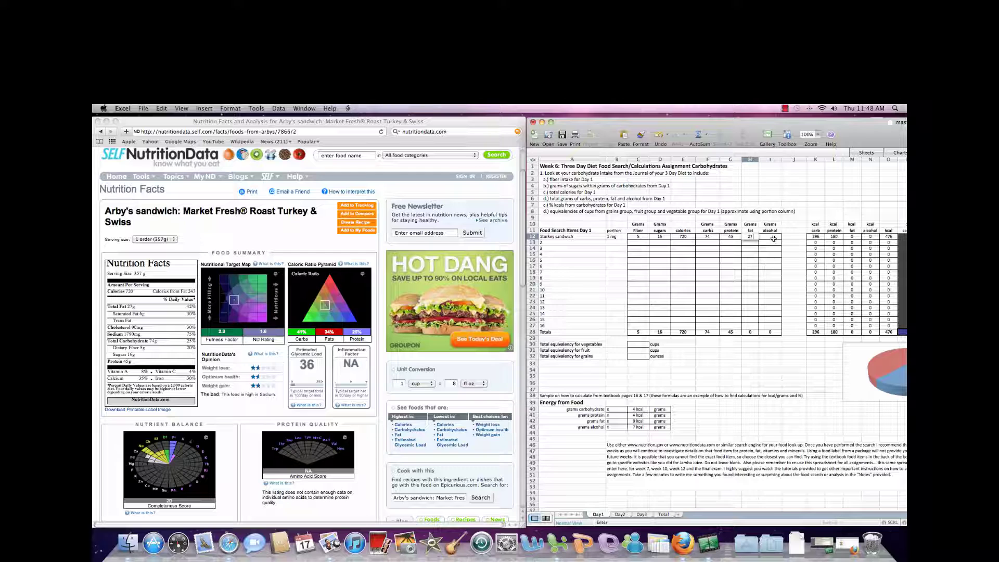
left_click(770, 238)
type("0")
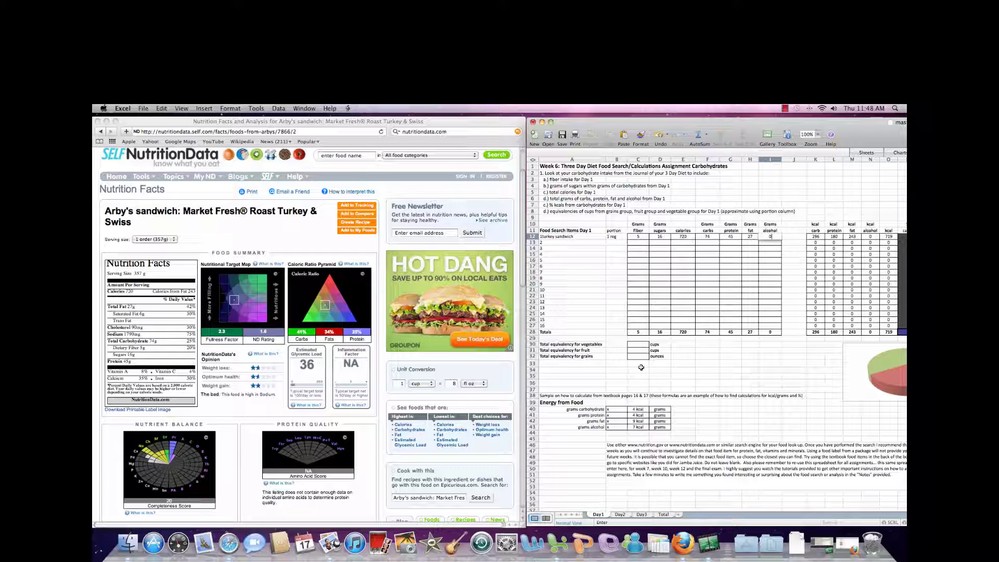
left_click(764, 363)
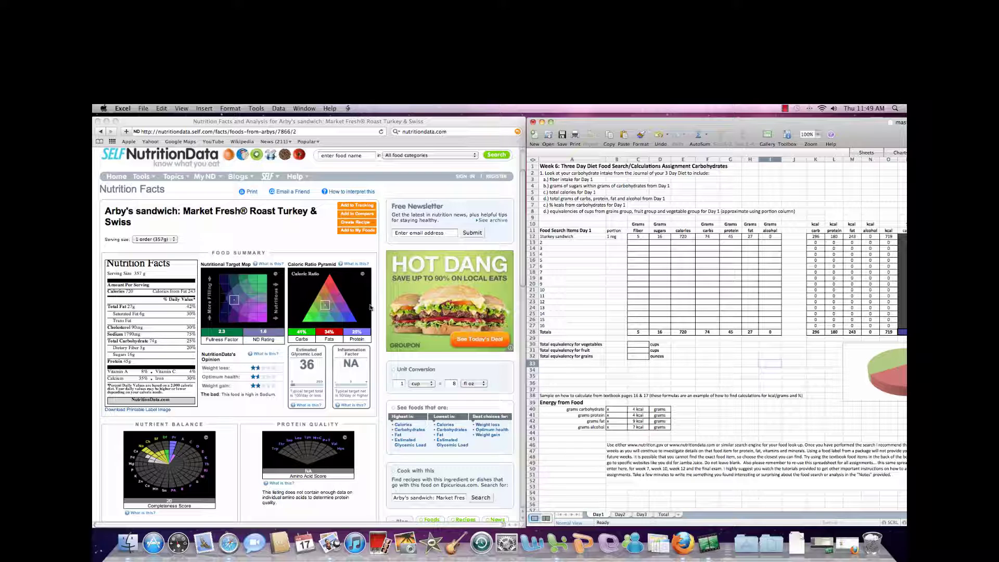
Step: Scroll through the turkey sandwich's NutritionData details, then clear the food search box
left_click_drag(523, 239, 518, 342)
scroll(518, 342, "down", 5)
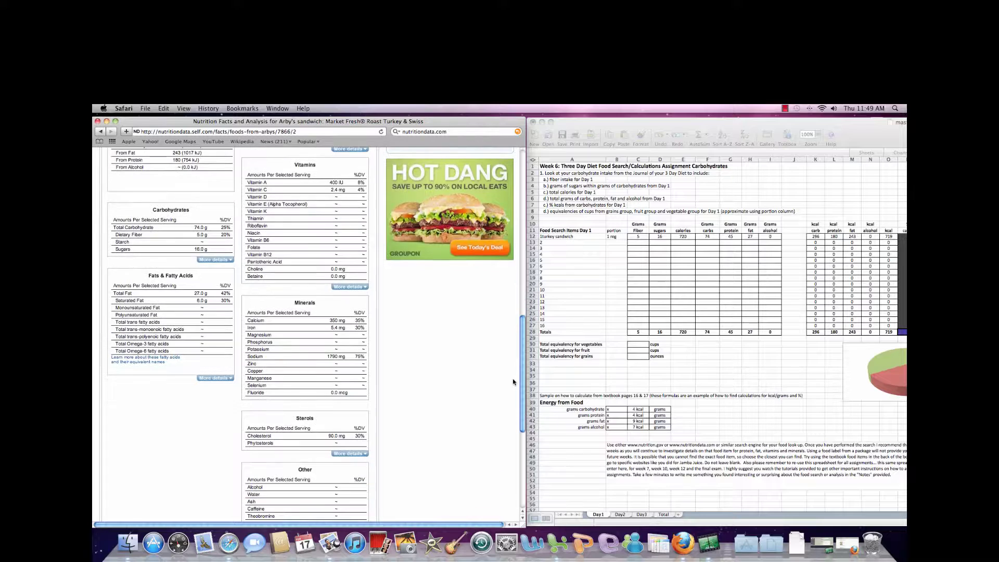
scroll(513, 325, "up", 5)
scroll(514, 325, "up", 10)
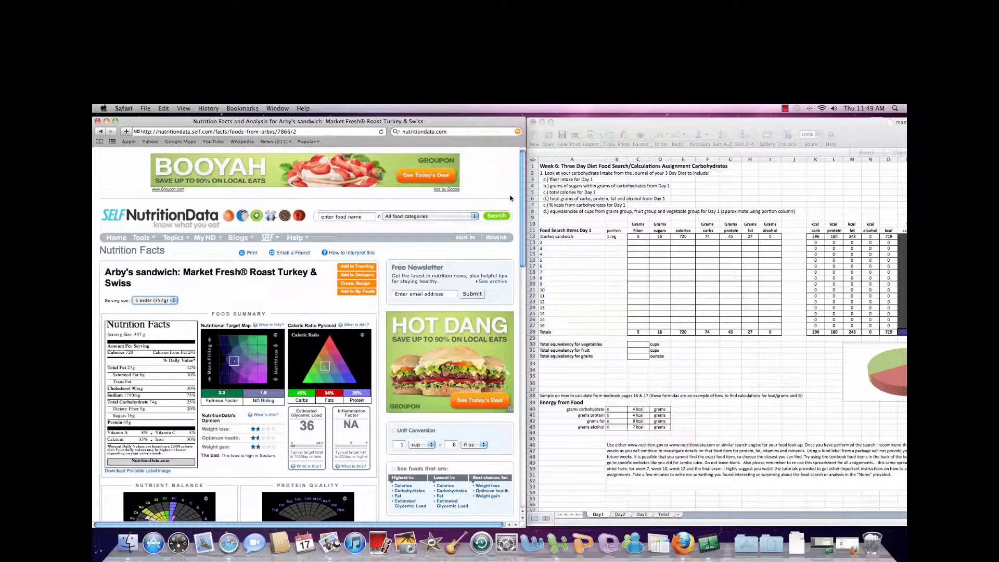
left_click(365, 218)
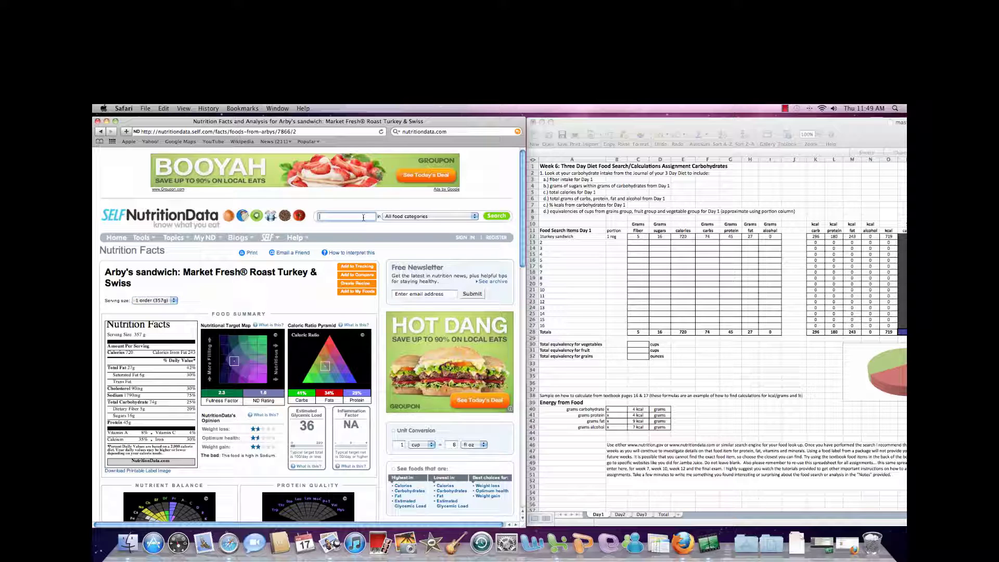
left_click(552, 243)
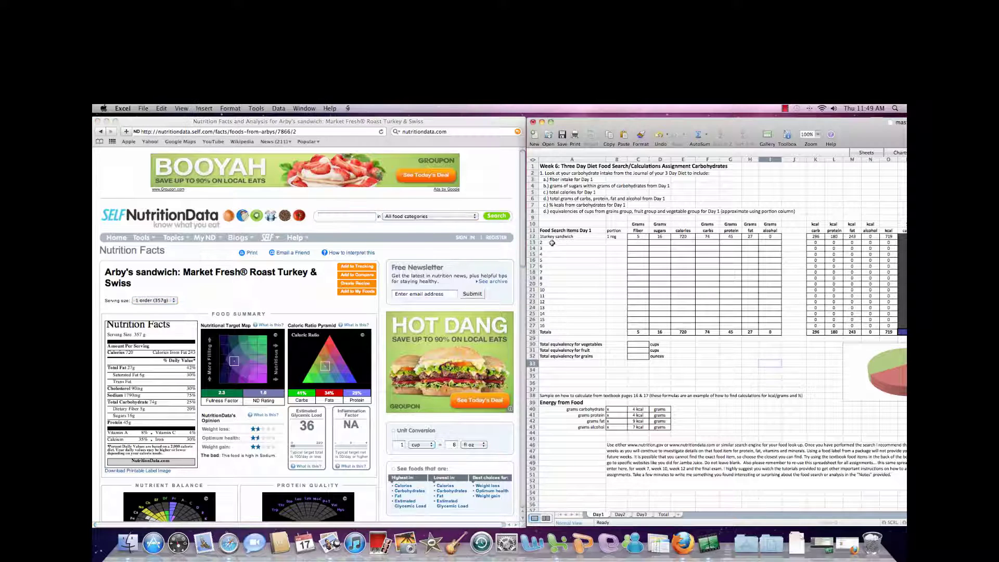
Step: Enter 'soda coca cola' in A13 with the portion 'reg' in B13
double_click(553, 242)
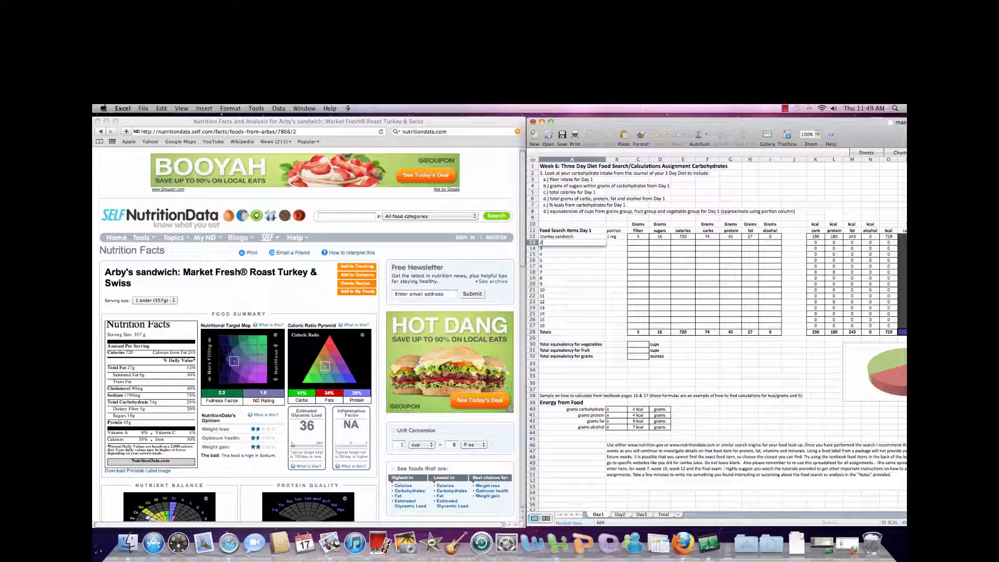
type("sn")
type("da coca cola")
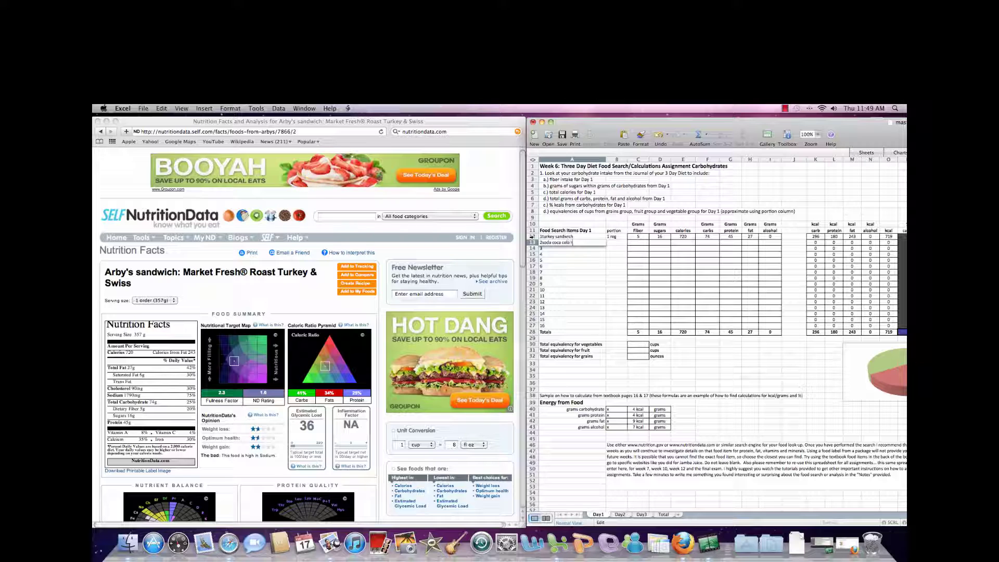
key("Tab")
type("re")
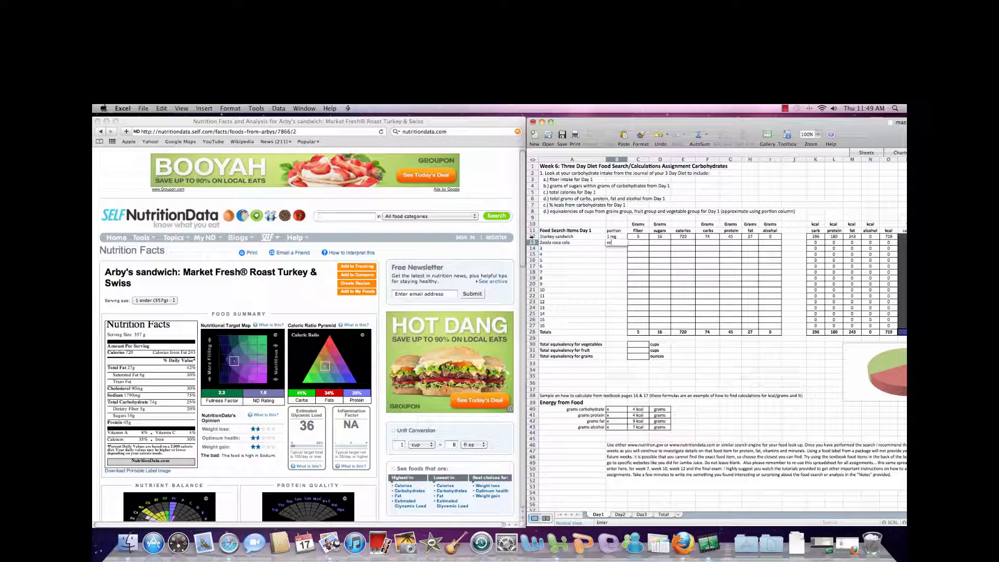
type("g")
key("Return")
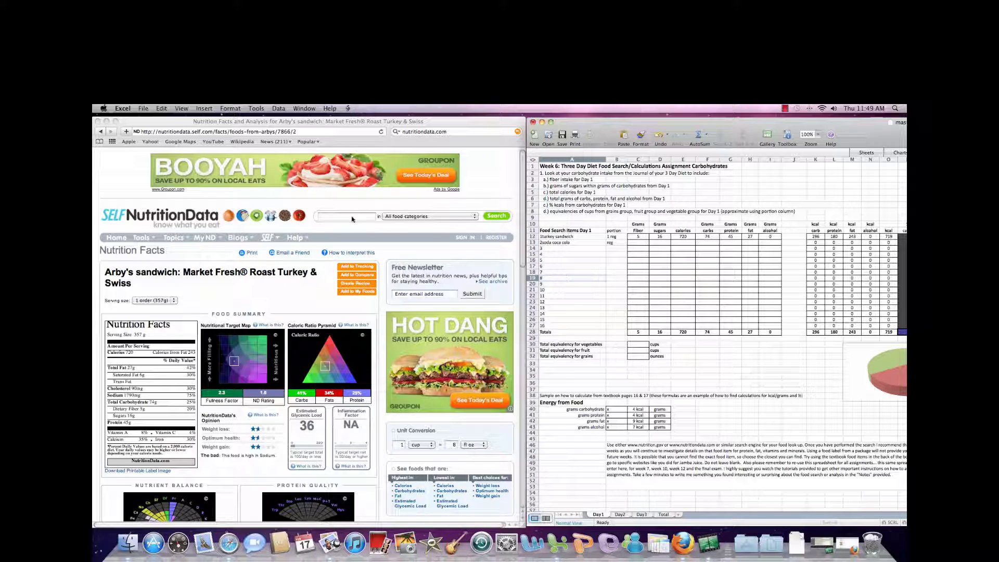
left_click(352, 218)
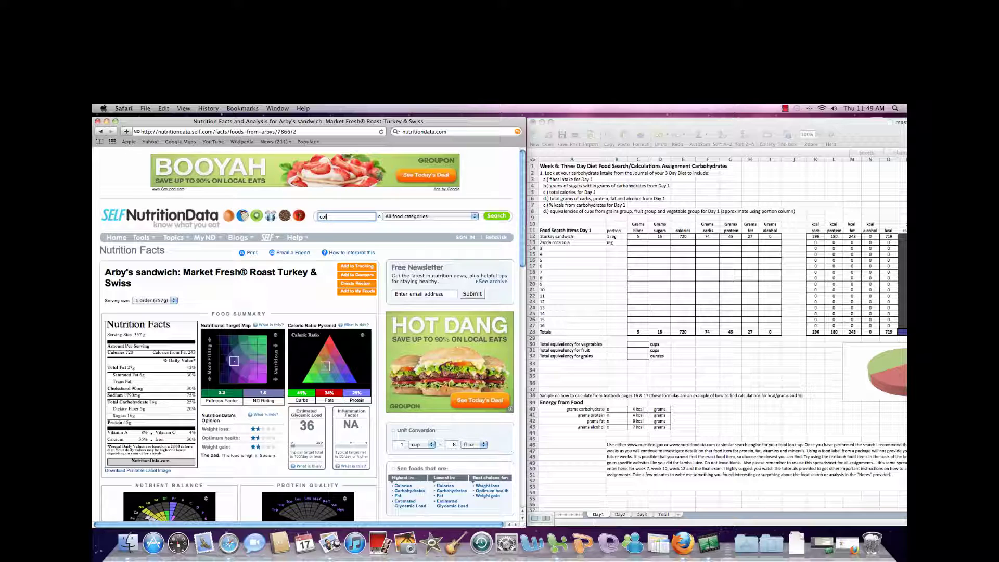
Step: Search NutritionData for cola and show caffeinated cola facts for a 1 can 12 fl oz (368g) serving
type("cola")
key("Return")
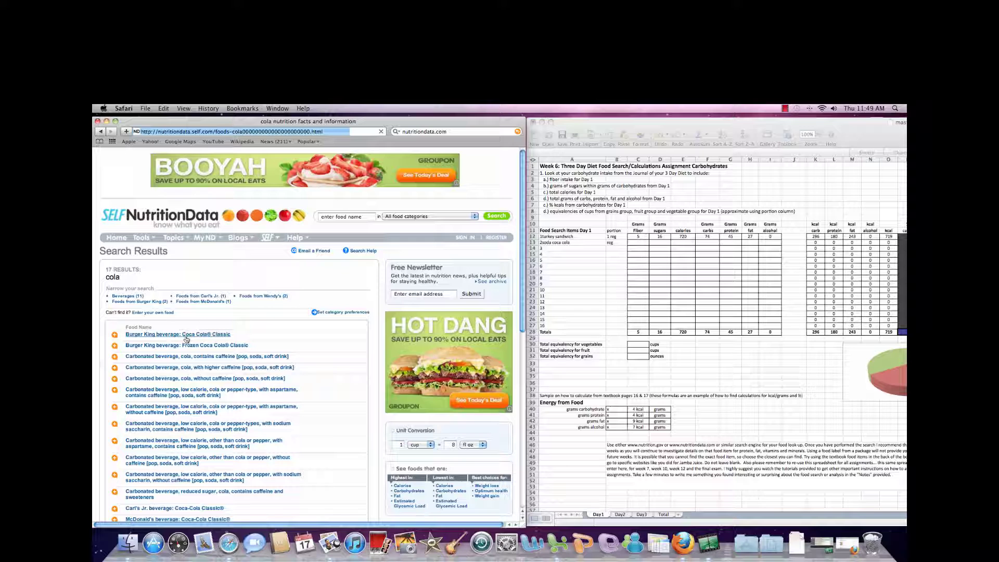
left_click(155, 357)
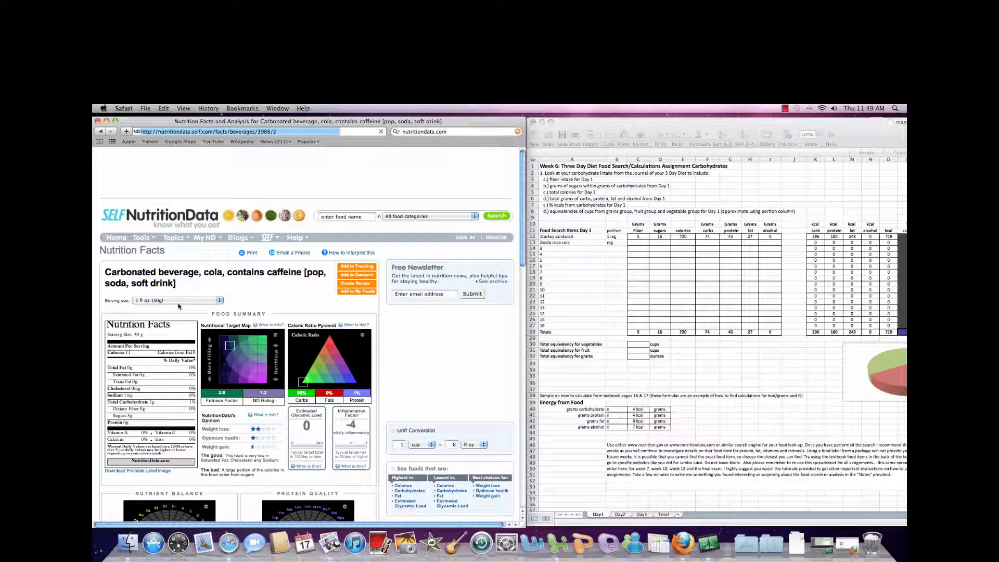
left_click(219, 301)
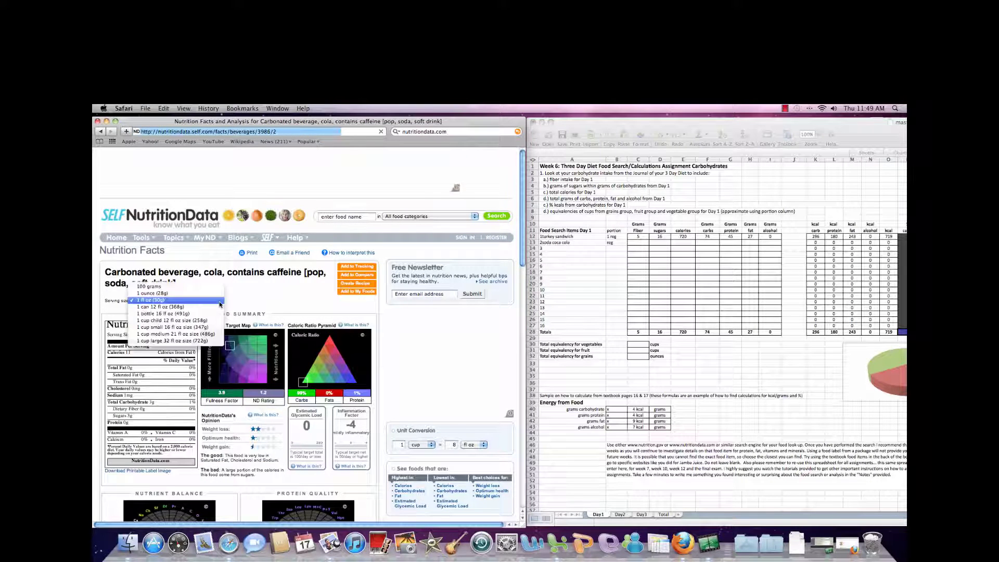
left_click(149, 307)
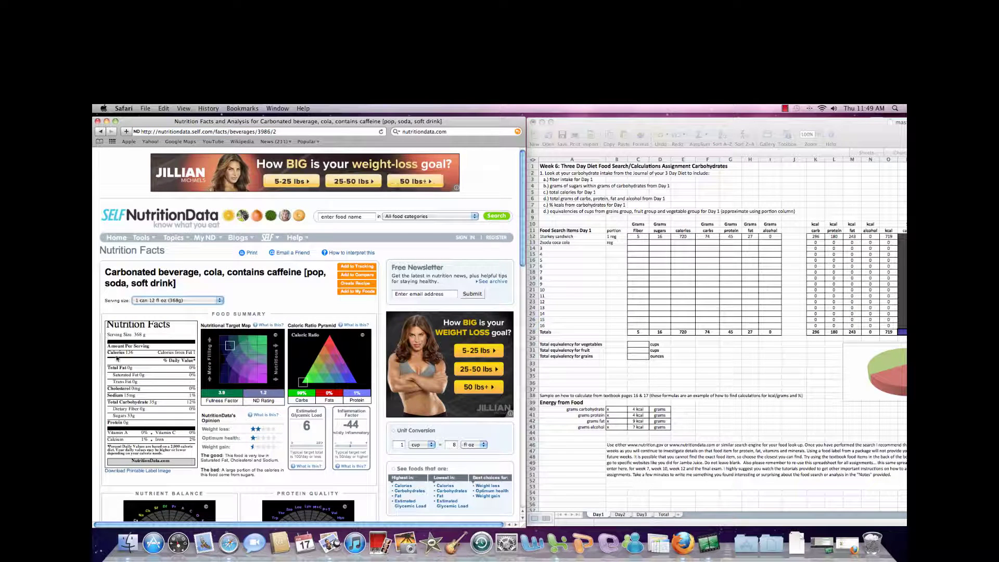
left_click(637, 245)
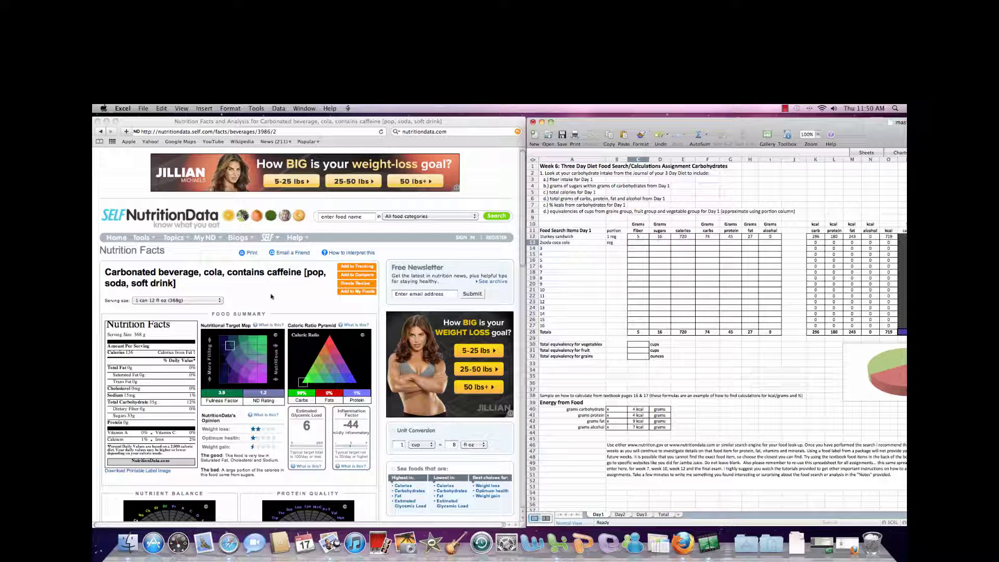
Step: Fill the cola row starting at D13 with 33 sugars, 136 calories, 35 carbs, 0 protein, 0 fat
left_click(656, 243)
type("33")
left_click(682, 242)
type("1")
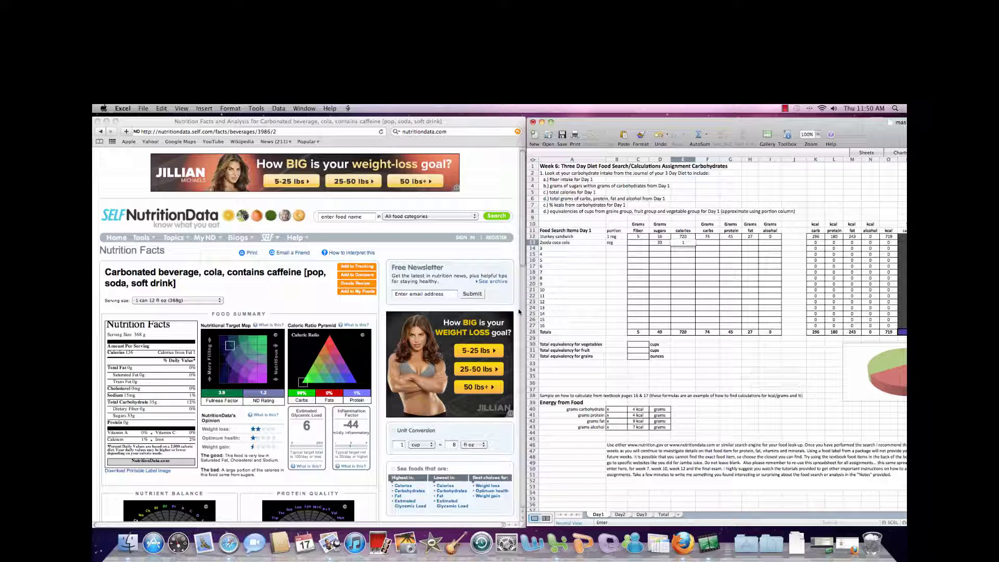
type("36")
key("Tab")
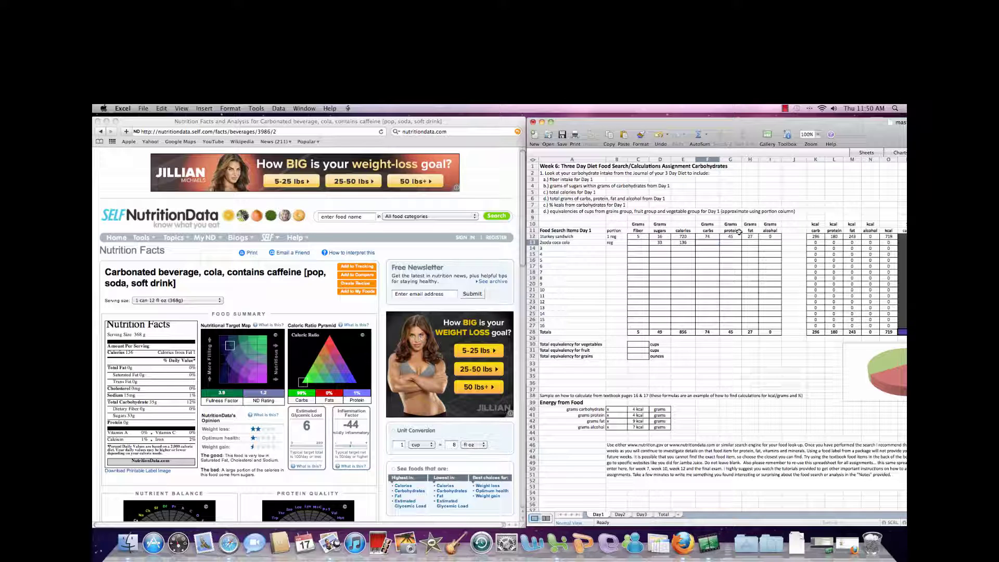
type("35")
key("Tab")
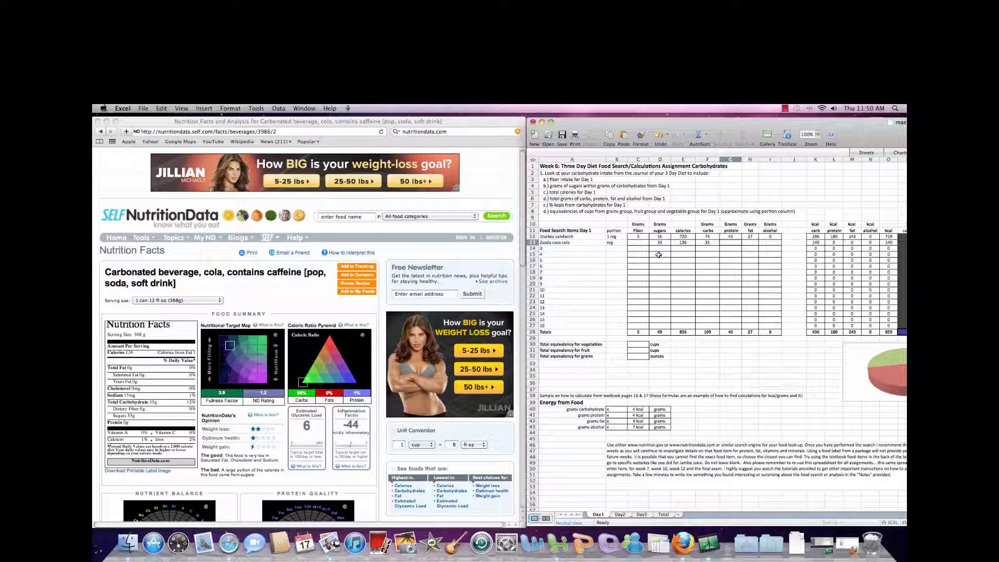
type("0")
key("Tab")
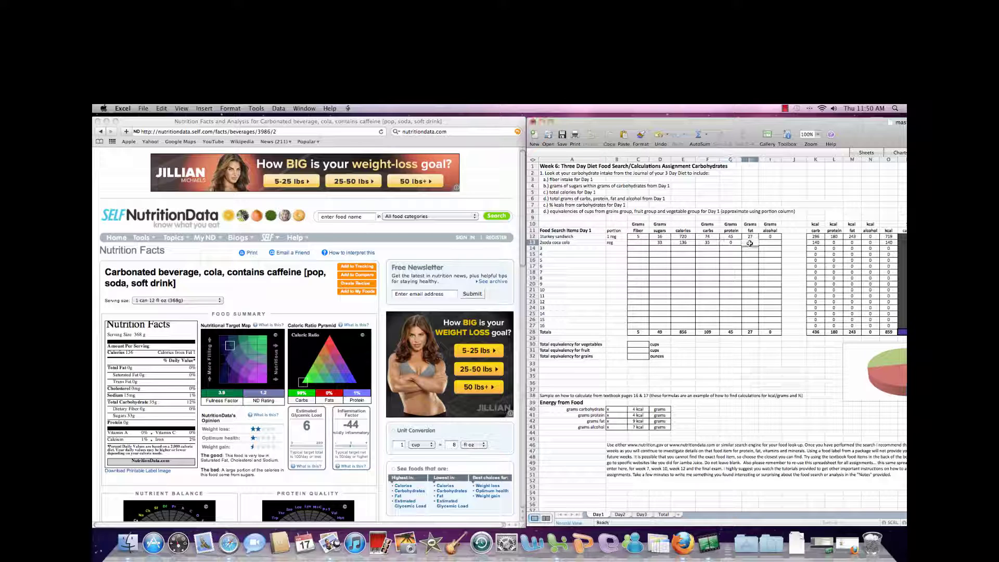
type("0")
key("Tab")
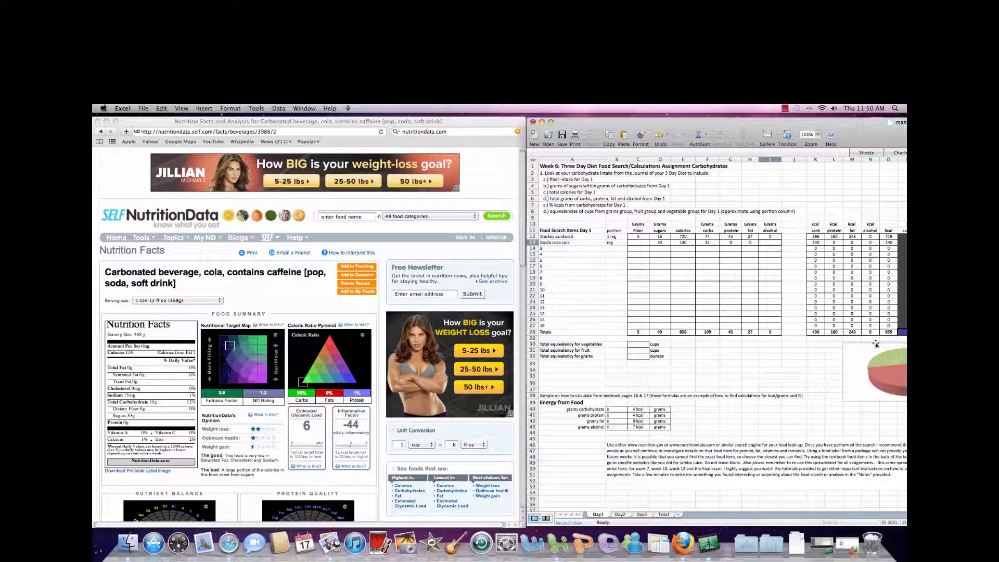